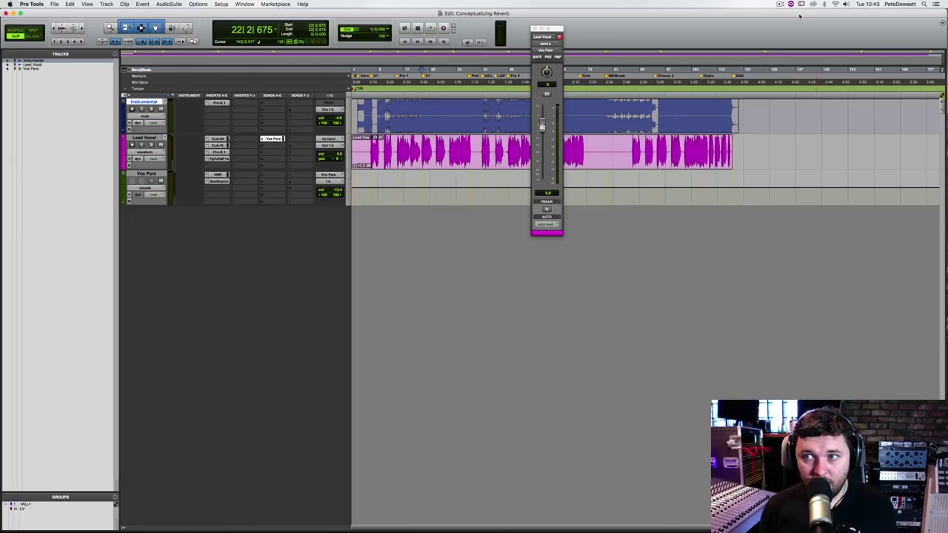
In the Mix window, create a stereo aux named ER fed from Lead Vocal's send slot B
{"action": "key", "text": "super+equal"}
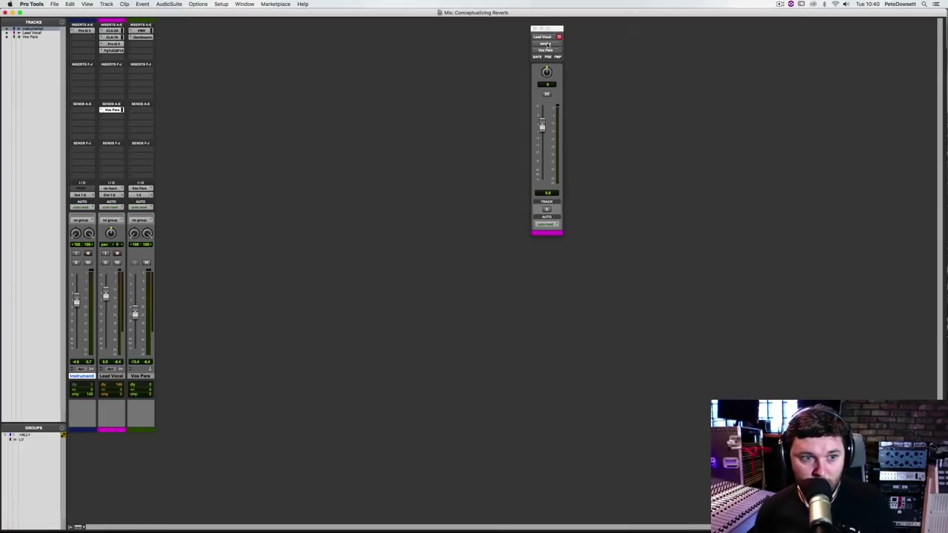
{"action": "left_click", "coordinate": [101, 120]}
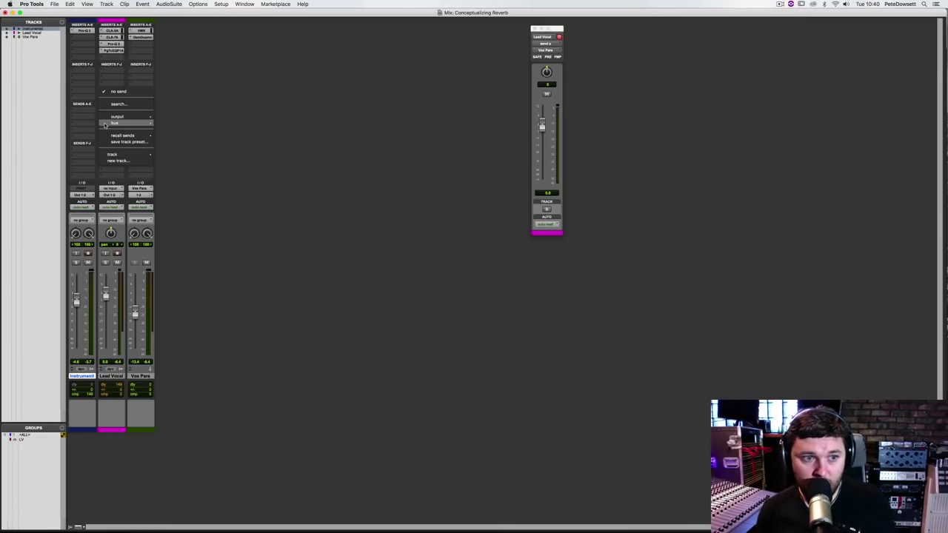
{"action": "left_click", "coordinate": [323, 174]}
{"action": "key", "text": "super+shift+n"}
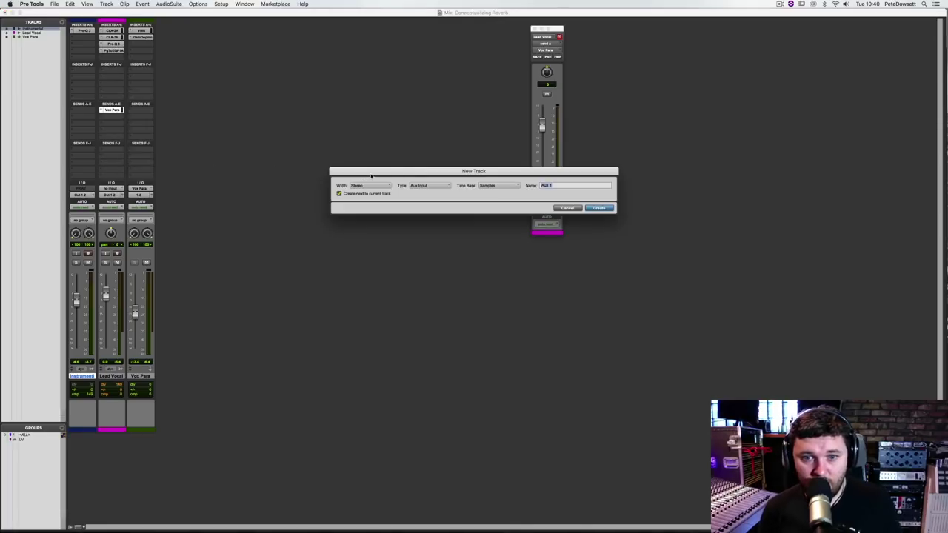
{"action": "type", "text": "ER"}
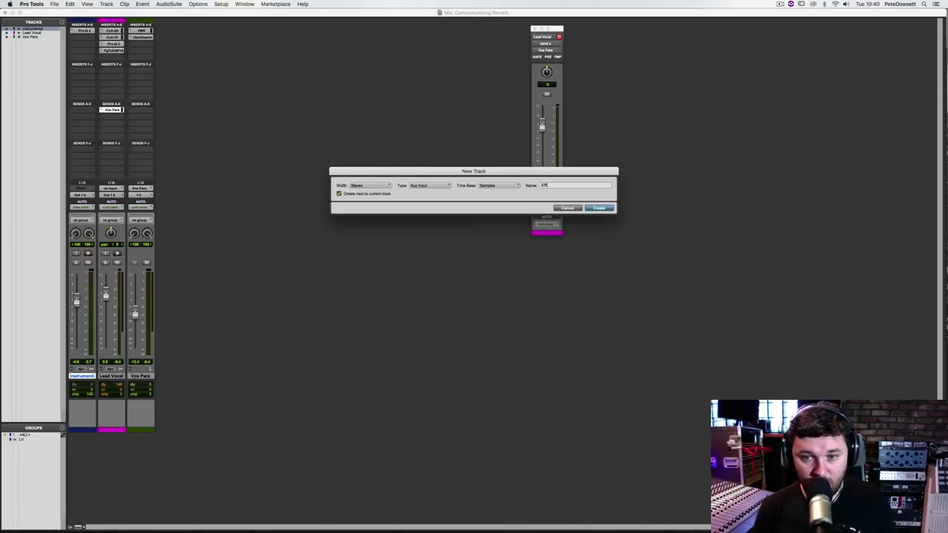
{"action": "key", "text": "Return"}
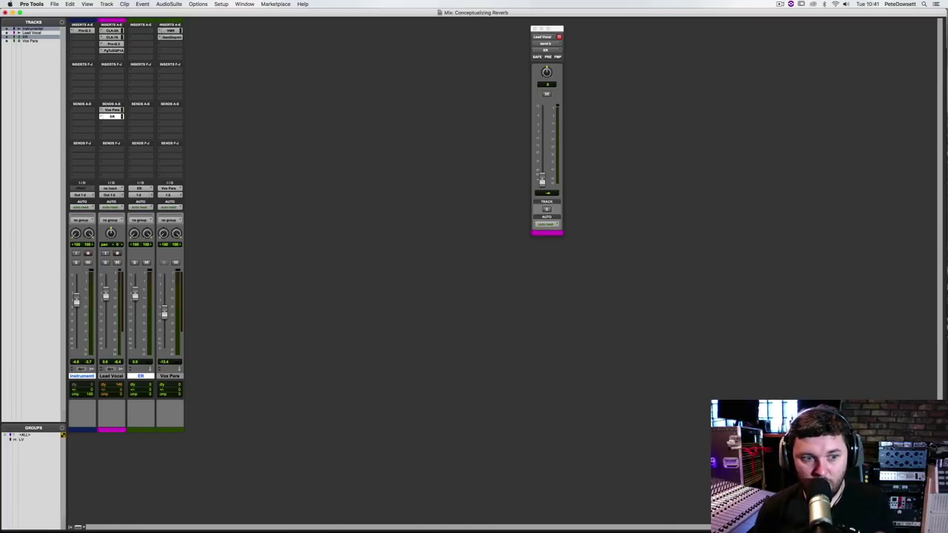
{"action": "left_click", "coordinate": [141, 376]}
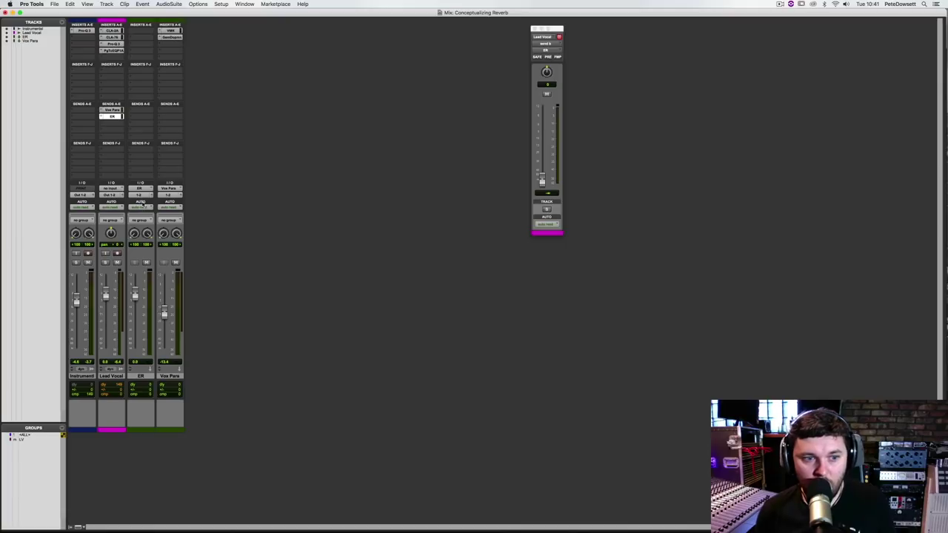
Create a Tail aux from Lead Vocal's send slot C, move it after ER, and mute it
{"action": "left_click", "coordinate": [105, 123]}
{"action": "left_click", "coordinate": [120, 169]}
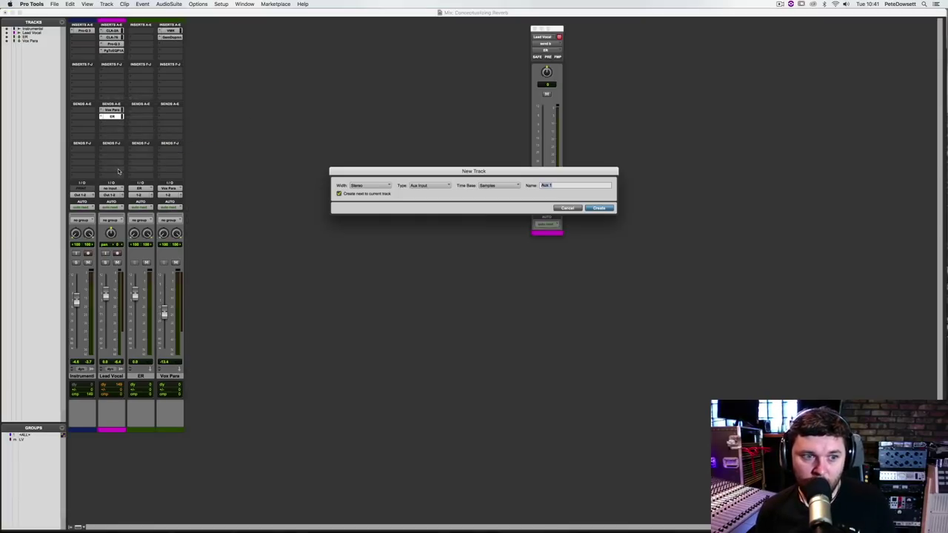
{"action": "type", "text": "Tail"}
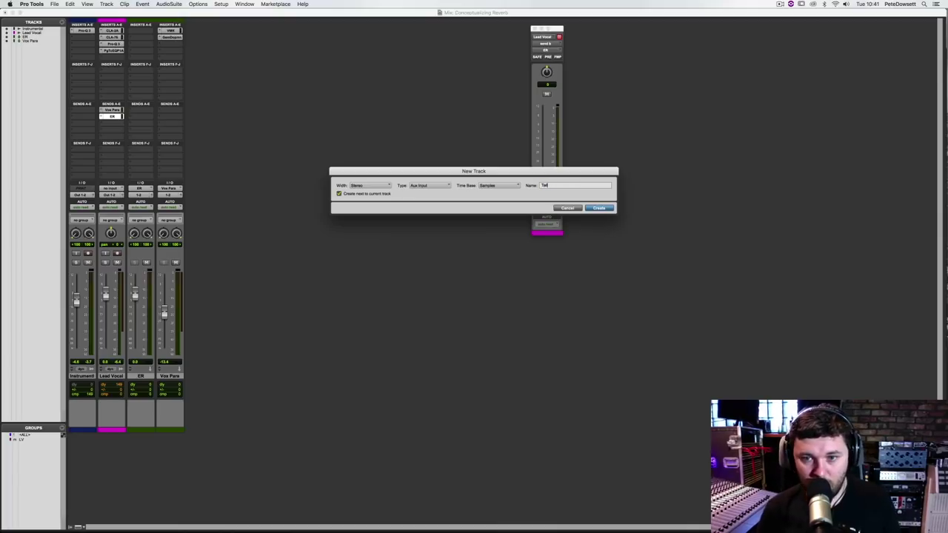
{"action": "key", "text": "Return"}
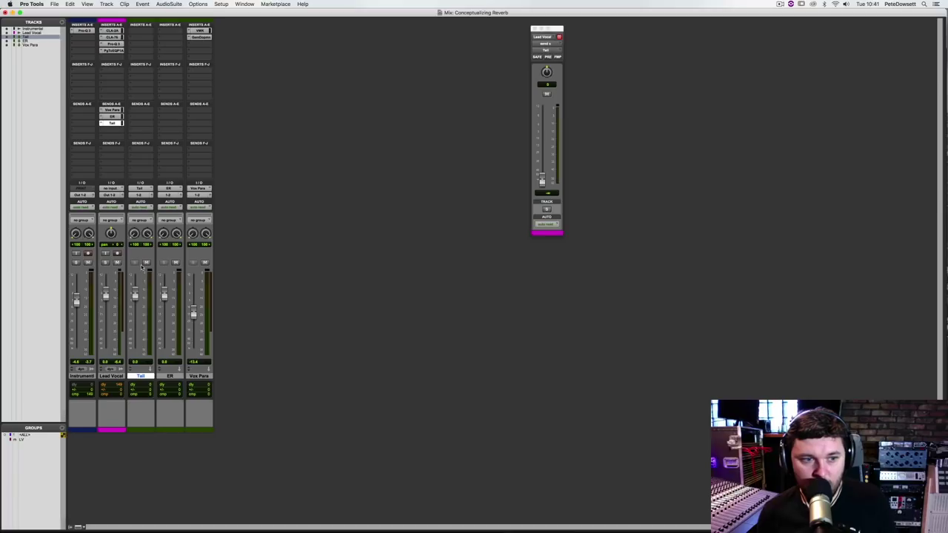
{"action": "left_click_drag", "start_coordinate": [143, 377], "coordinate": [171, 366]}
{"action": "left_click", "coordinate": [174, 263]}
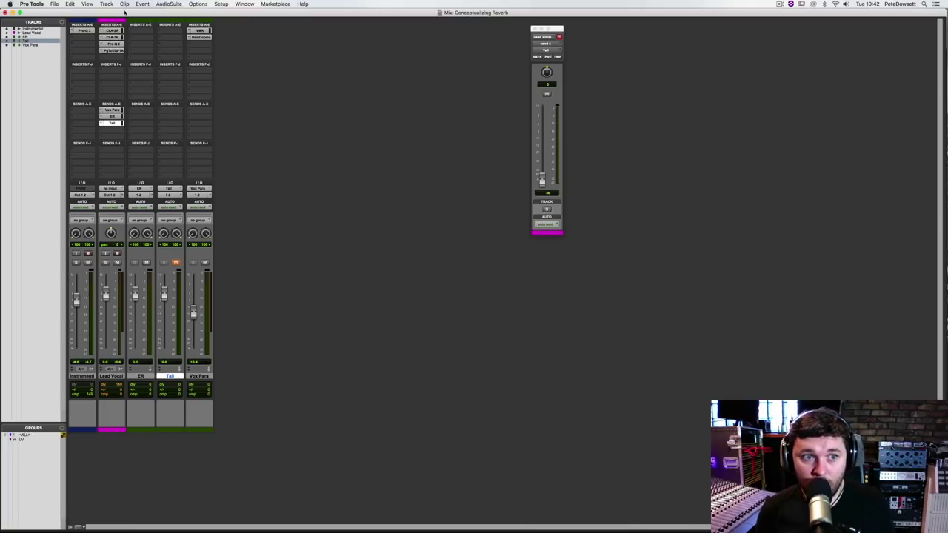
Search for 'rverb' and insert the Renaissance Reverberator on ER's insert A
{"action": "left_click", "coordinate": [141, 31]}
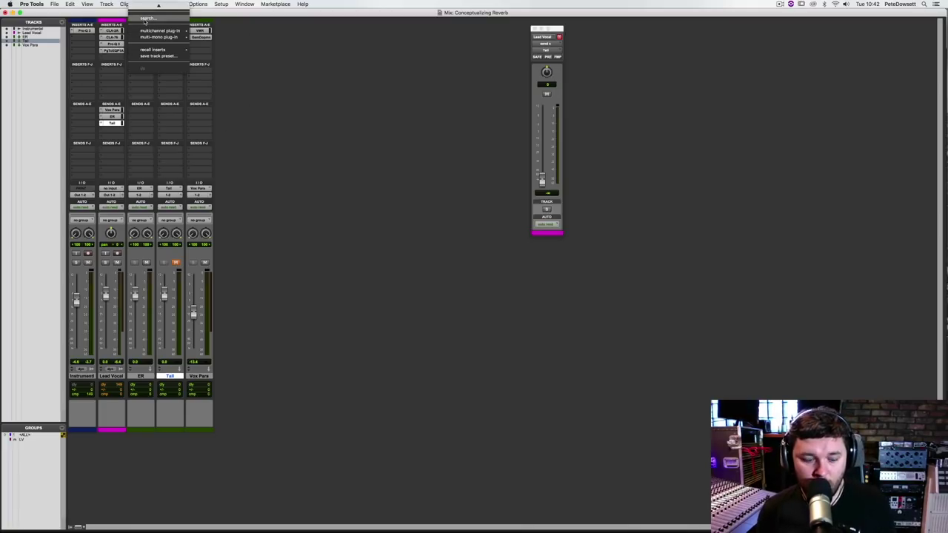
{"action": "left_click", "coordinate": [146, 19]}
{"action": "type", "text": "rverb"}
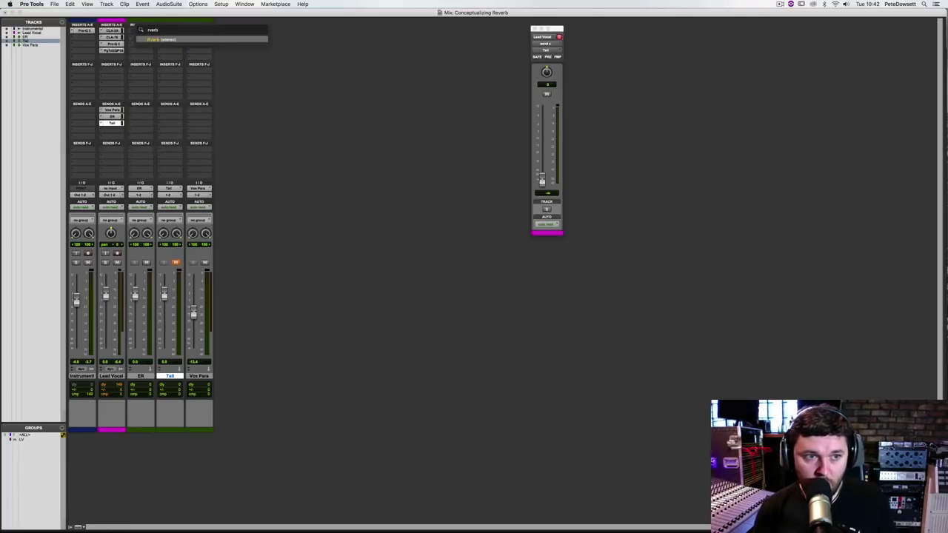
{"action": "key", "text": "Return"}
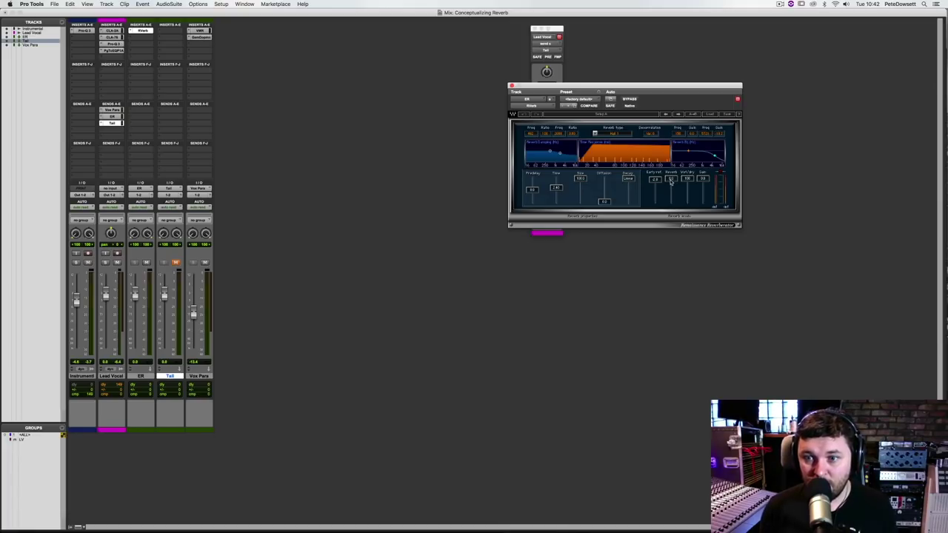
Turn the ER reverb's Reverb level off, set Lead Vocal's ER send to 0 dB, and solo Lead Vocal during playback
{"action": "left_click", "coordinate": [654, 179]}
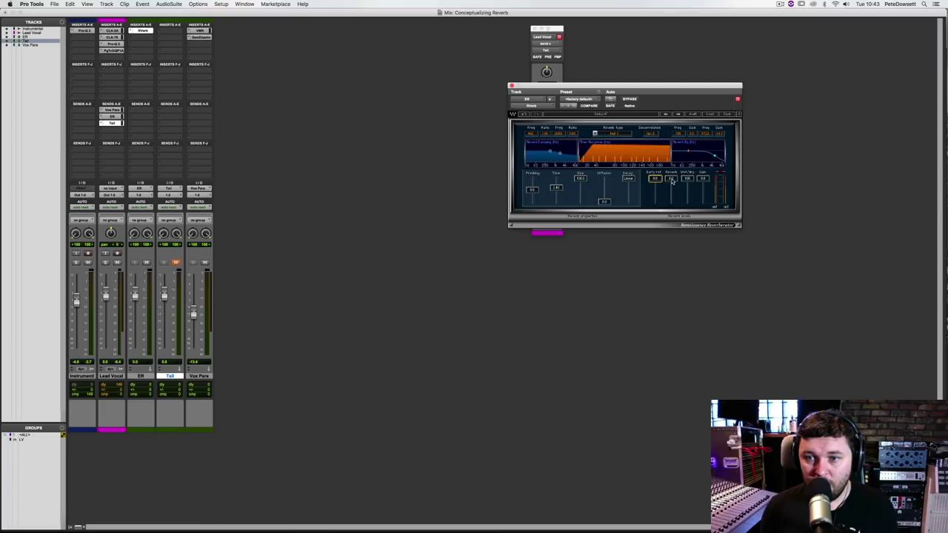
{"action": "left_click_drag", "start_coordinate": [671, 181], "coordinate": [670, 199]}
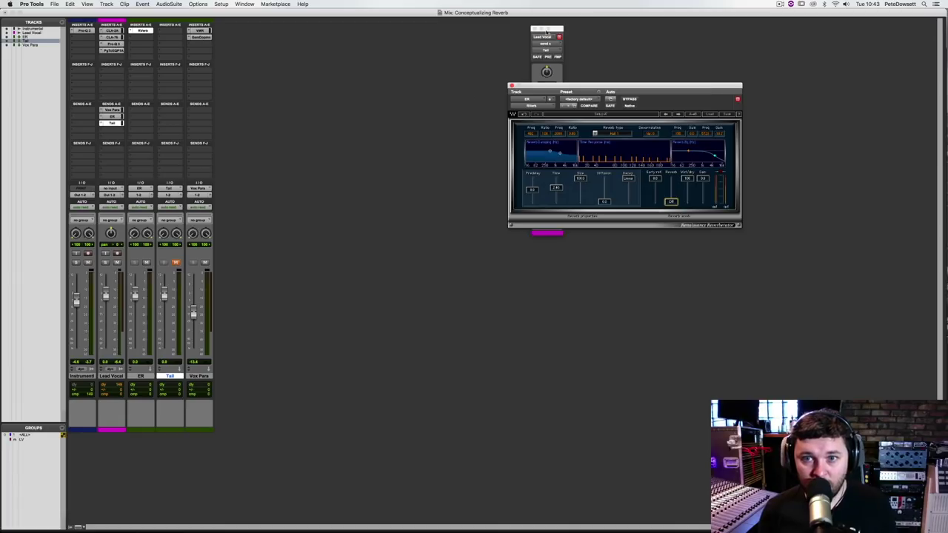
{"action": "left_click", "coordinate": [115, 116]}
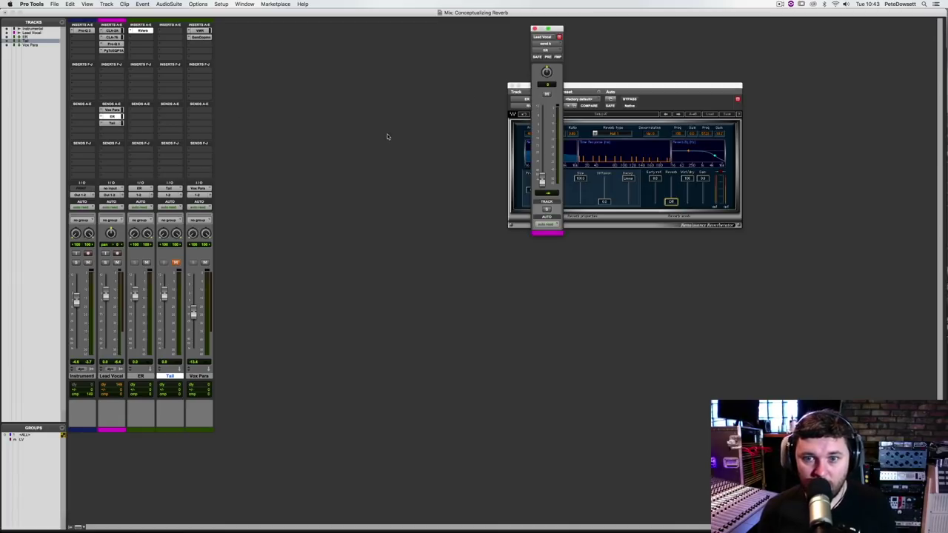
{"action": "left_click", "coordinate": [542, 179], "text": "alt"}
{"action": "key", "text": "space"}
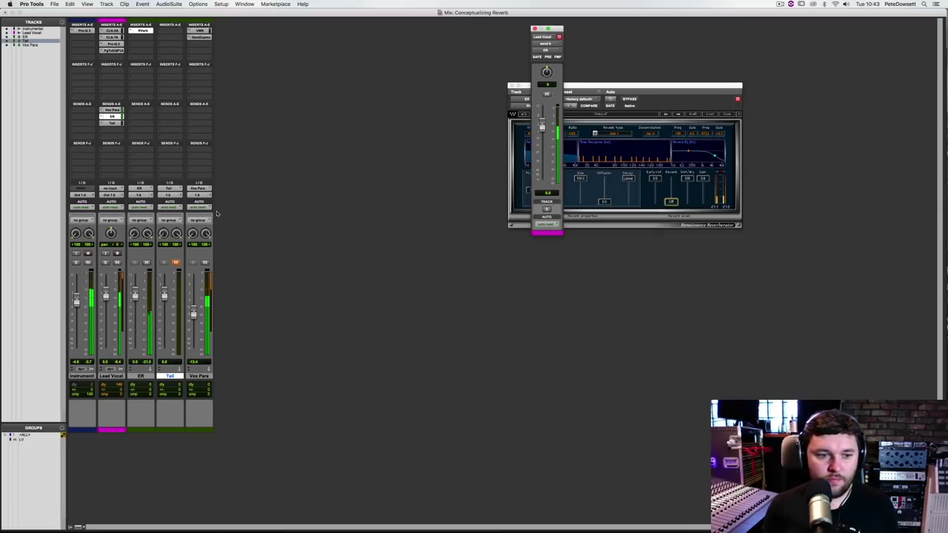
{"action": "left_click", "coordinate": [105, 263]}
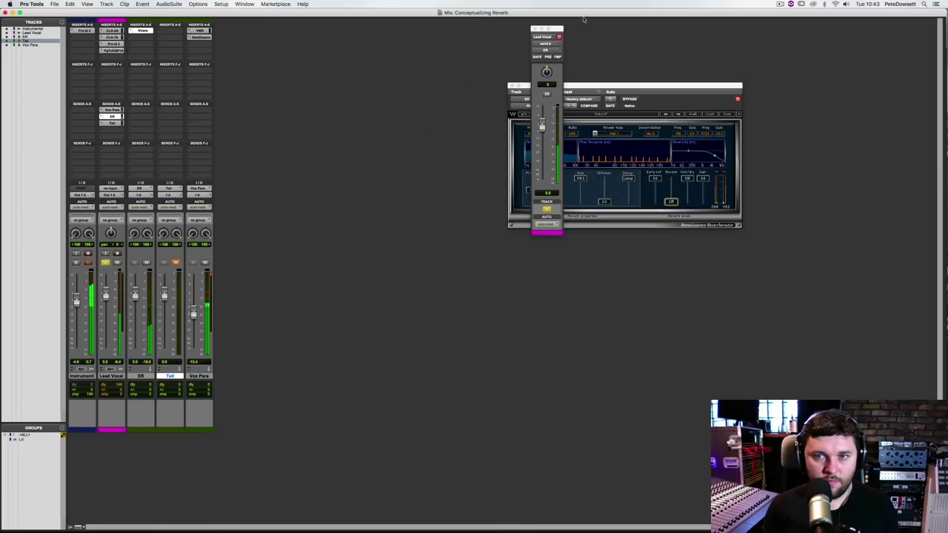
{"action": "left_click_drag", "start_coordinate": [562, 29], "coordinate": [444, 36]}
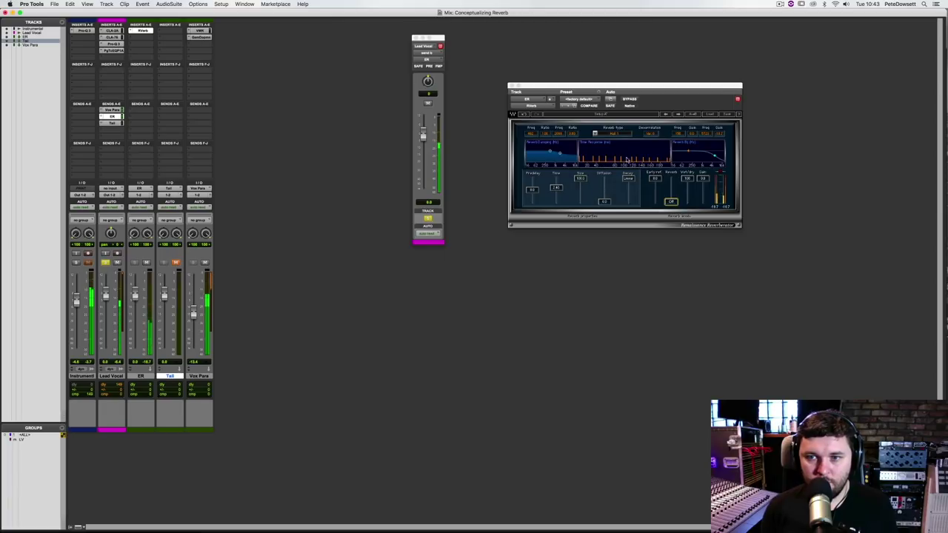
Step through the ER RVerb's Reverb Type options, moving away from Hall 1
{"action": "left_click", "coordinate": [648, 133]}
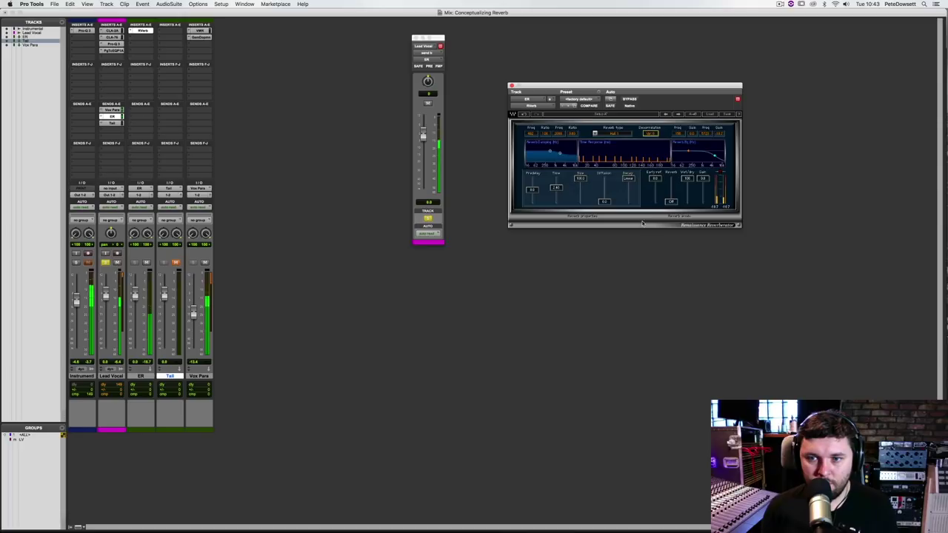
{"action": "left_click", "coordinate": [610, 134]}
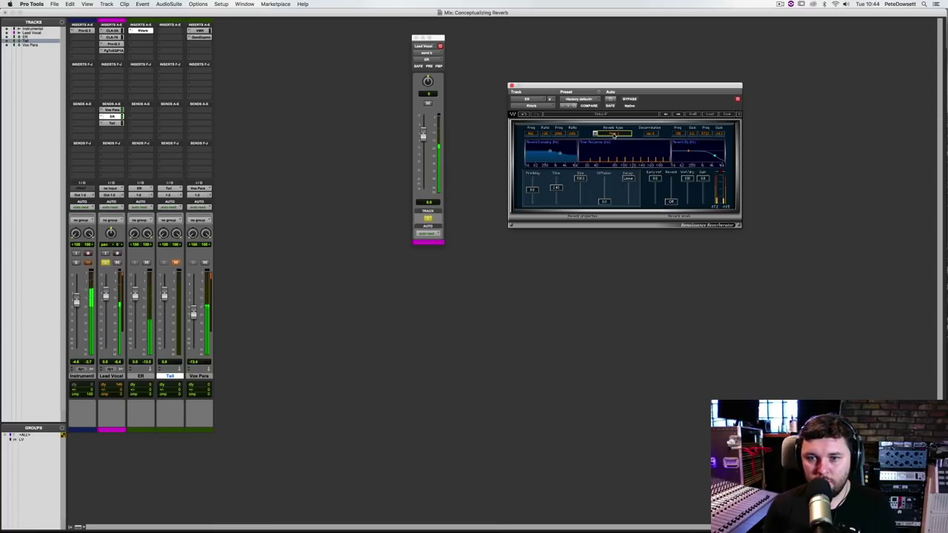
{"action": "left_click", "coordinate": [614, 135]}
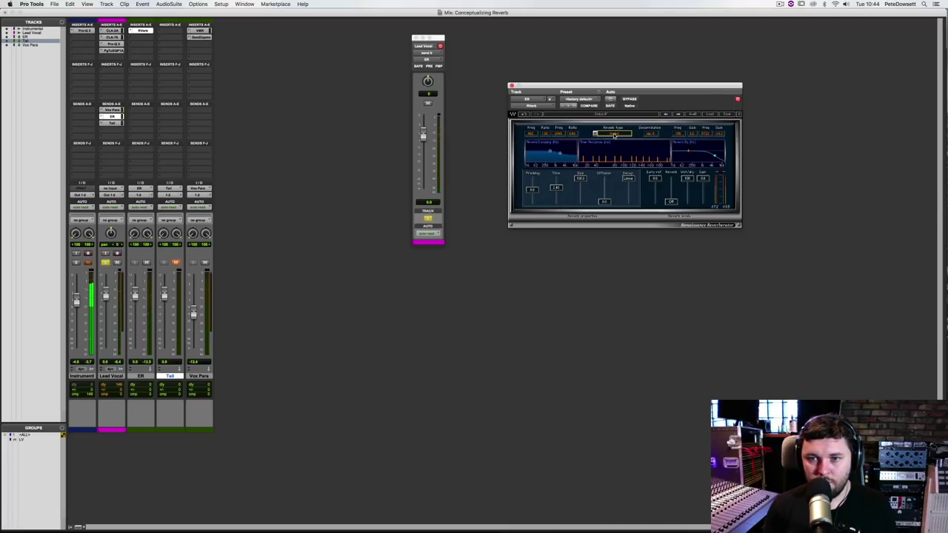
{"action": "left_click", "coordinate": [614, 136]}
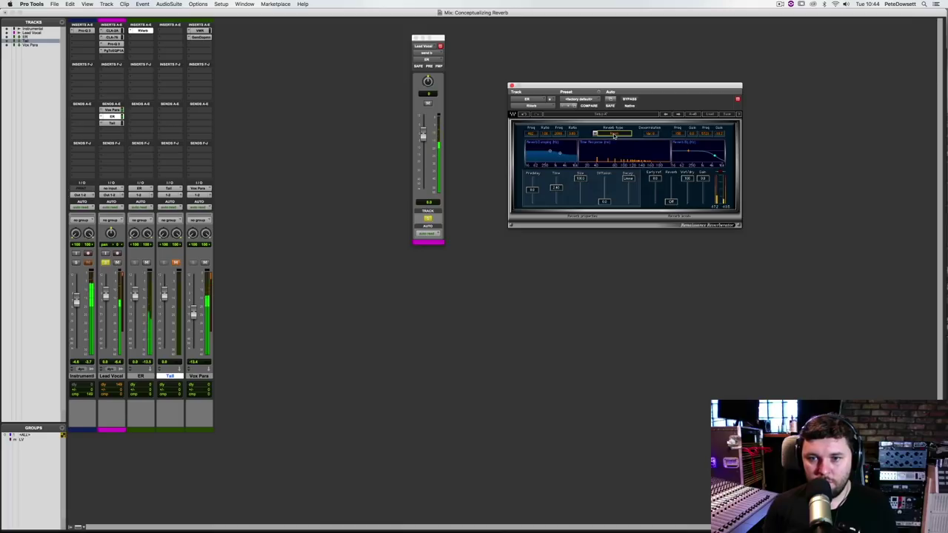
{"action": "left_click", "coordinate": [648, 133]}
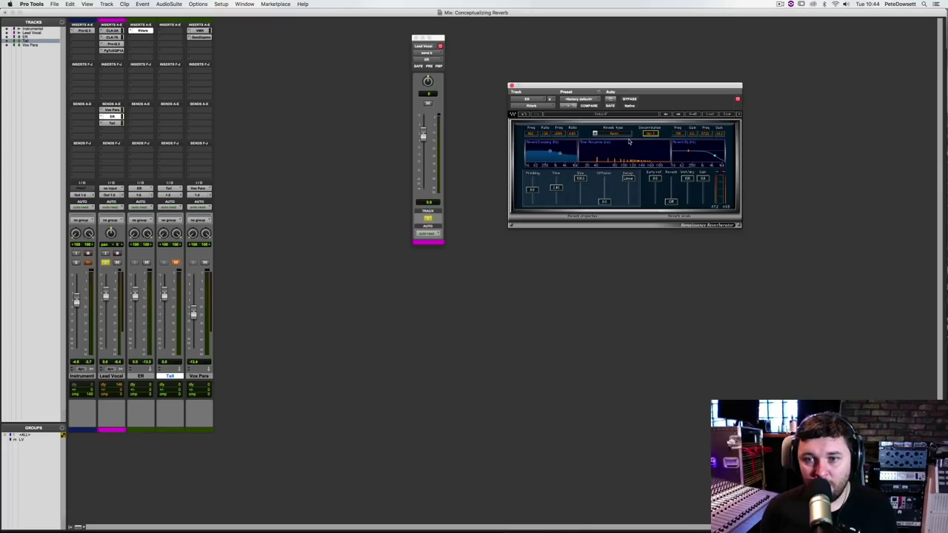
Adjust the ER reverb time and lower its Size to about 61
{"action": "left_click", "coordinate": [555, 188]}
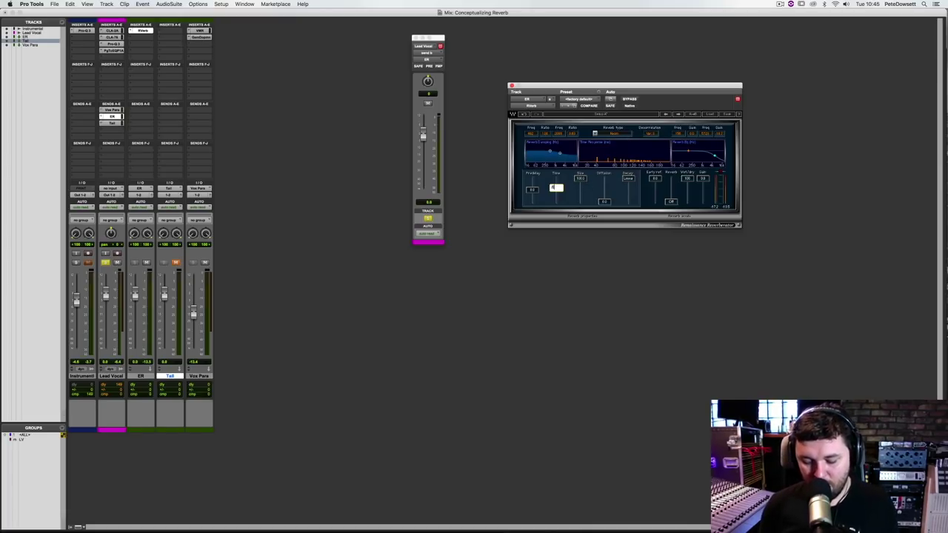
{"action": "key", "text": "Return"}
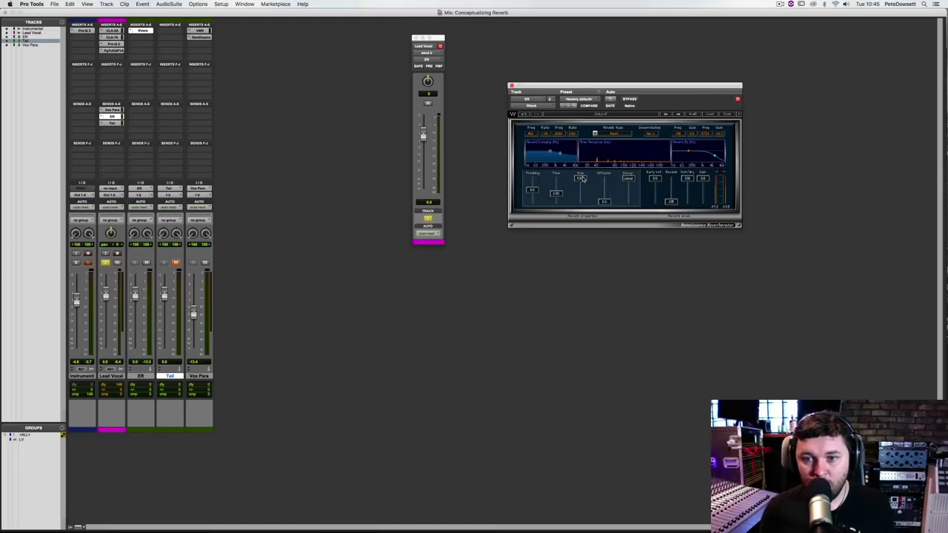
{"action": "left_click_drag", "start_coordinate": [582, 179], "coordinate": [582, 185]}
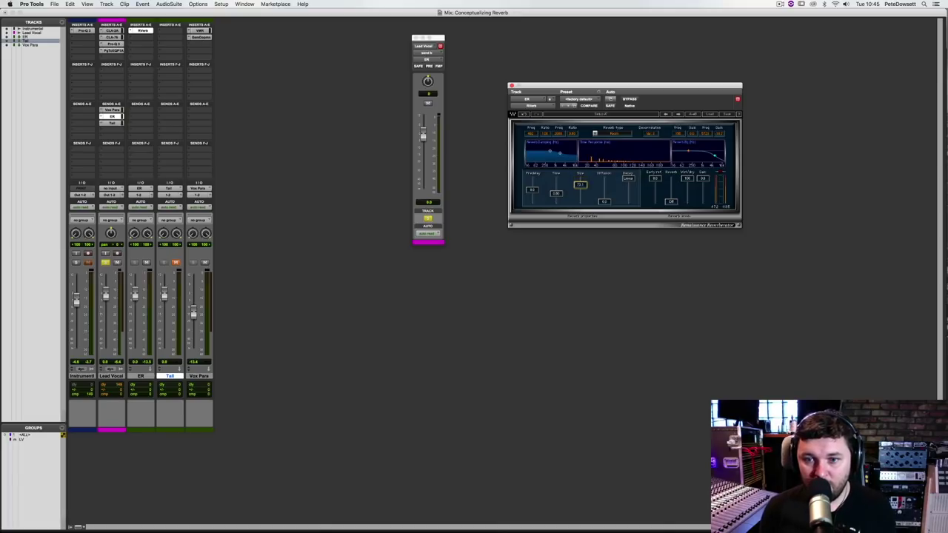
During playback, raise the ER reverb Size to about 82, comparing with ER muted and unmuted
{"action": "key", "text": "space"}
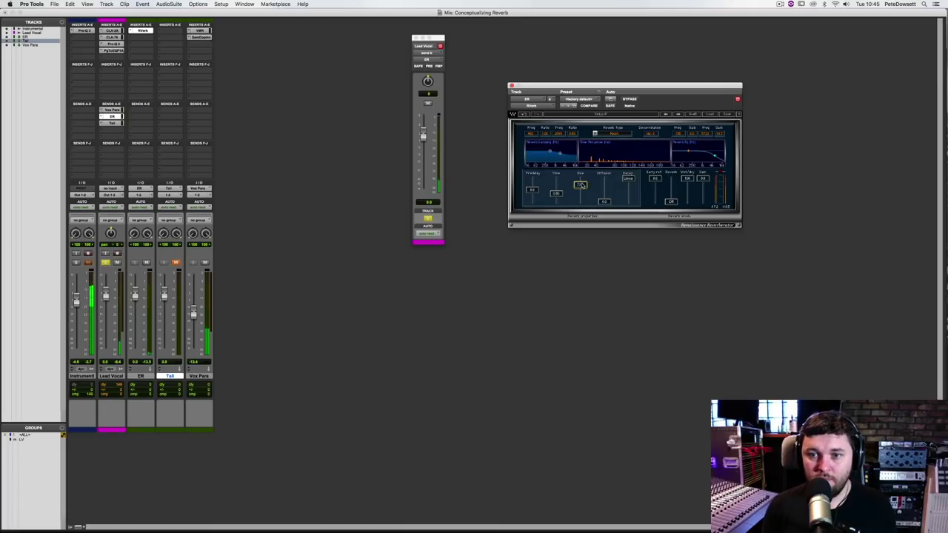
{"action": "left_click_drag", "start_coordinate": [581, 183], "coordinate": [582, 190]}
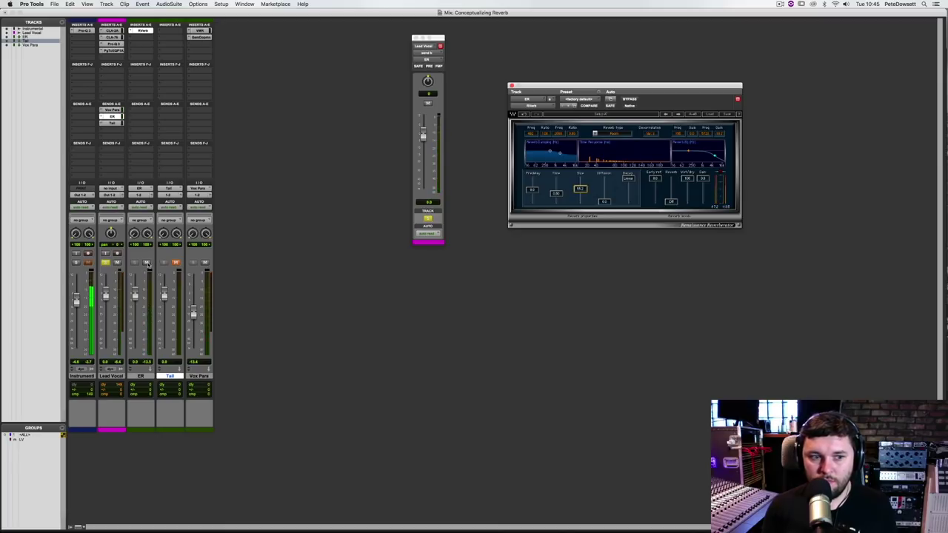
{"action": "left_click", "coordinate": [148, 263]}
{"action": "left_click", "coordinate": [148, 263]}
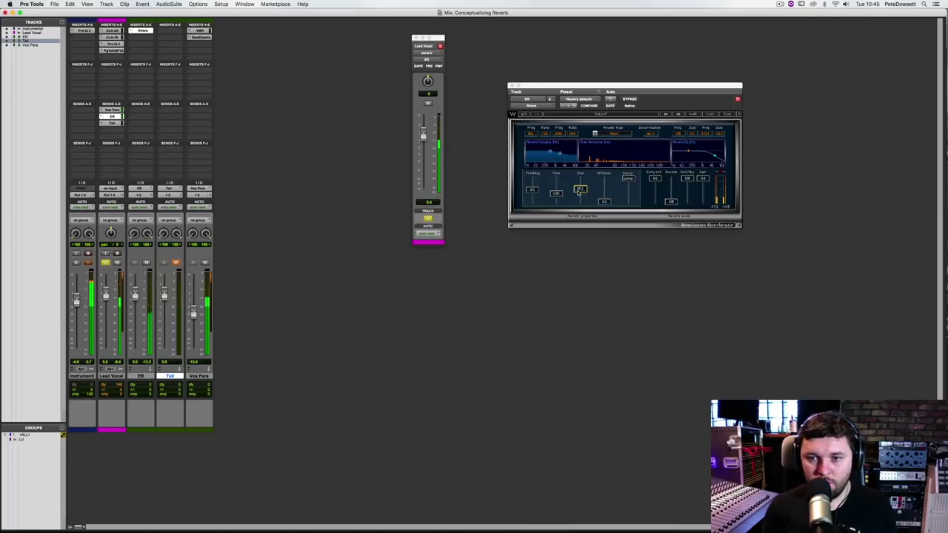
{"action": "left_click_drag", "start_coordinate": [579, 191], "coordinate": [563, 171]}
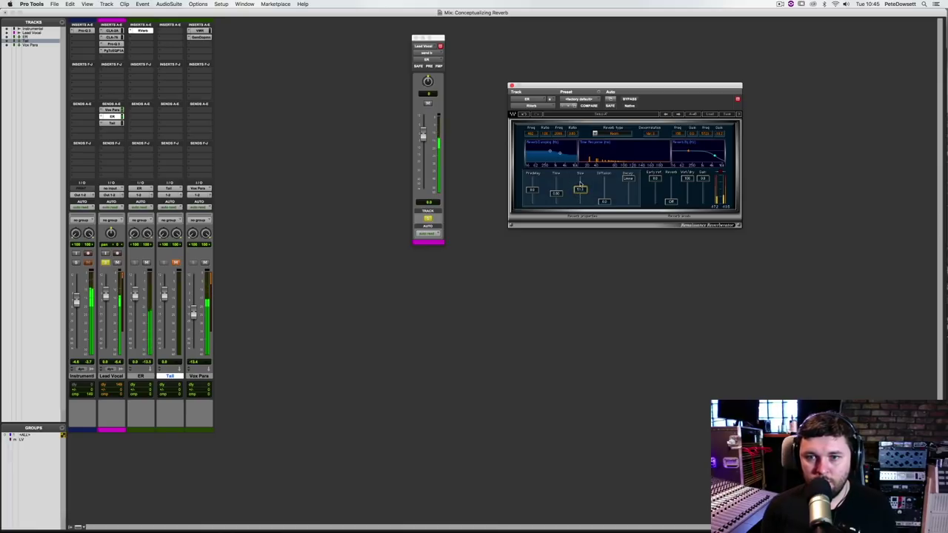
Bypass and re-enable the ER RVerb, then unsolo Lead Vocal
{"action": "left_click", "coordinate": [629, 99]}
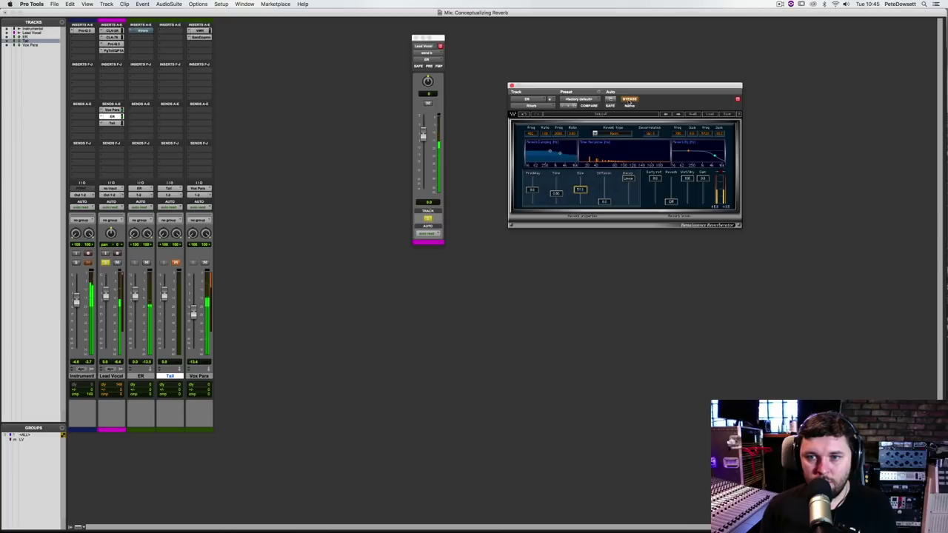
{"action": "left_click", "coordinate": [628, 100]}
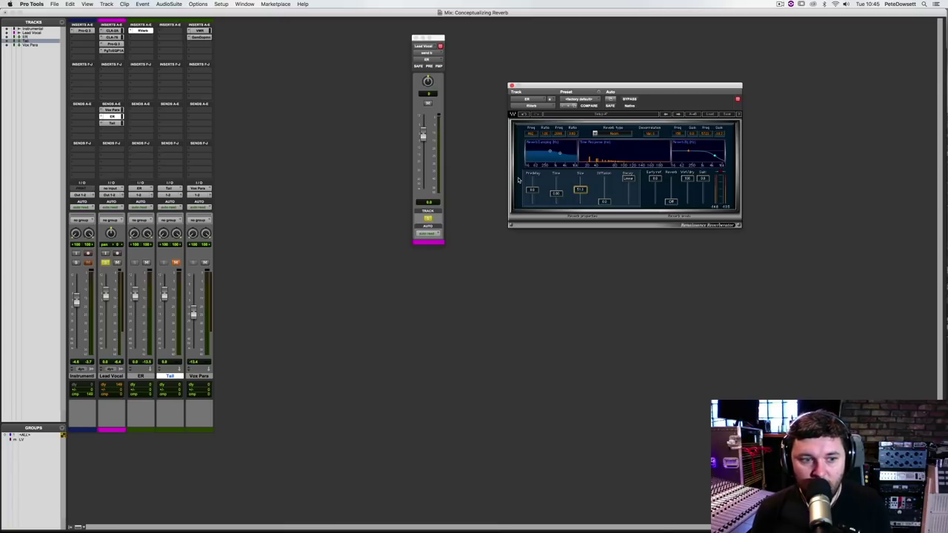
{"action": "left_click", "coordinate": [75, 262]}
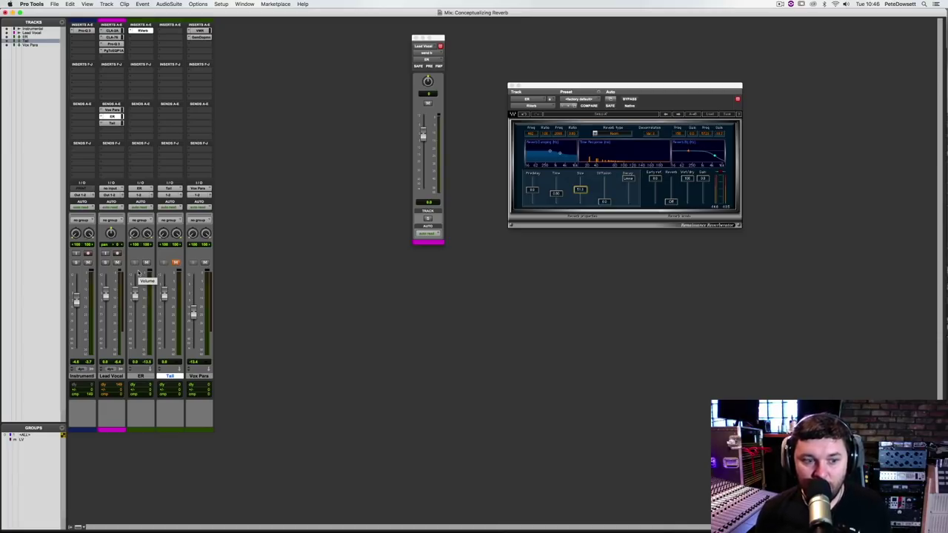
During playback, bring the ER aux fader up from -∞ to about +4 dB, checking it with mute
{"action": "left_click_drag", "start_coordinate": [134, 296], "coordinate": [135, 348]}
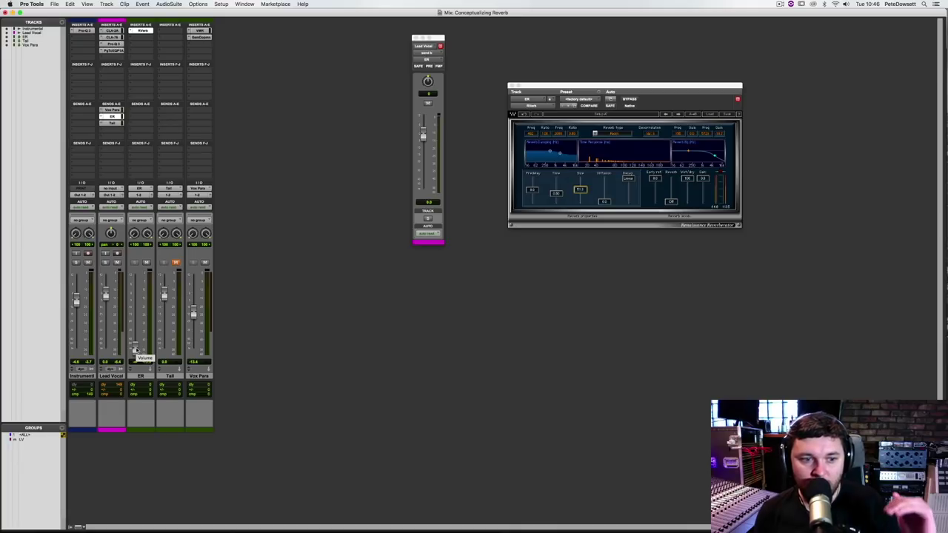
{"action": "key", "text": "space"}
{"action": "left_click_drag", "start_coordinate": [134, 348], "coordinate": [133, 291]}
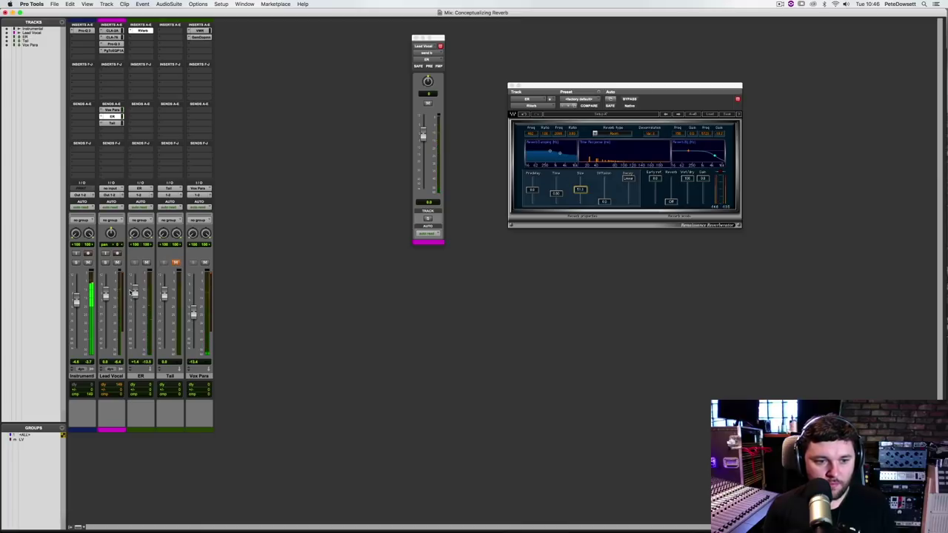
{"action": "mouse_move", "coordinate": [132, 290]}
{"action": "left_mouse_down"}
{"action": "mouse_move", "coordinate": [134, 280]}
{"action": "mouse_move", "coordinate": [134, 296]}
{"action": "left_mouse_up"}
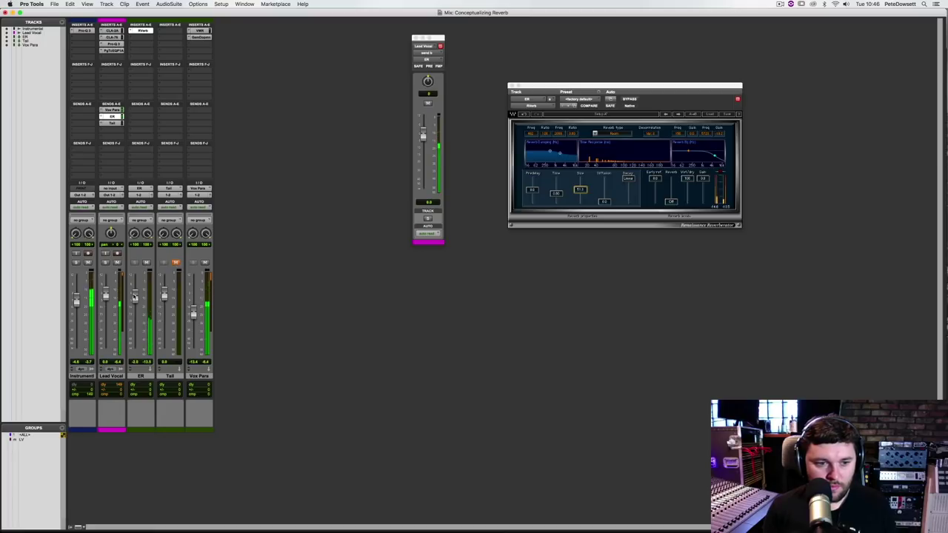
{"action": "left_click", "coordinate": [146, 263]}
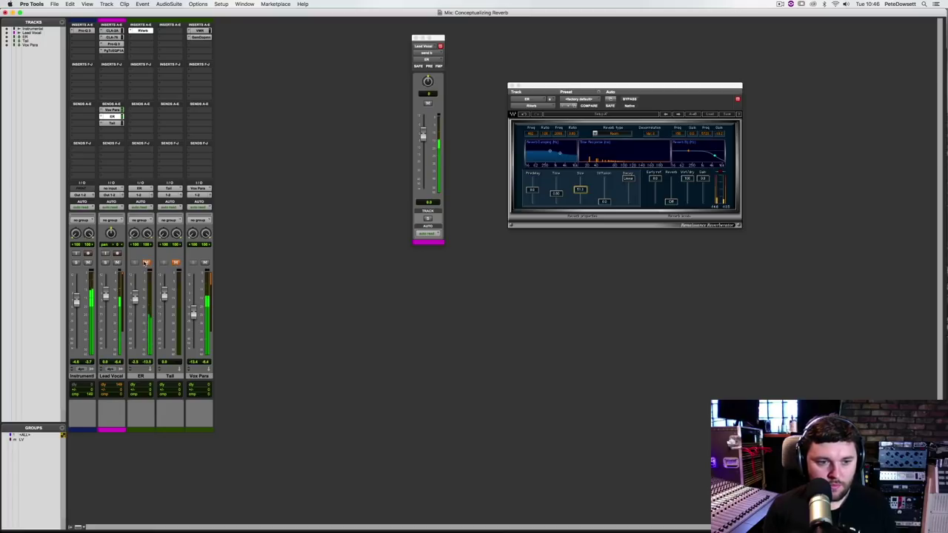
{"action": "left_click", "coordinate": [146, 263]}
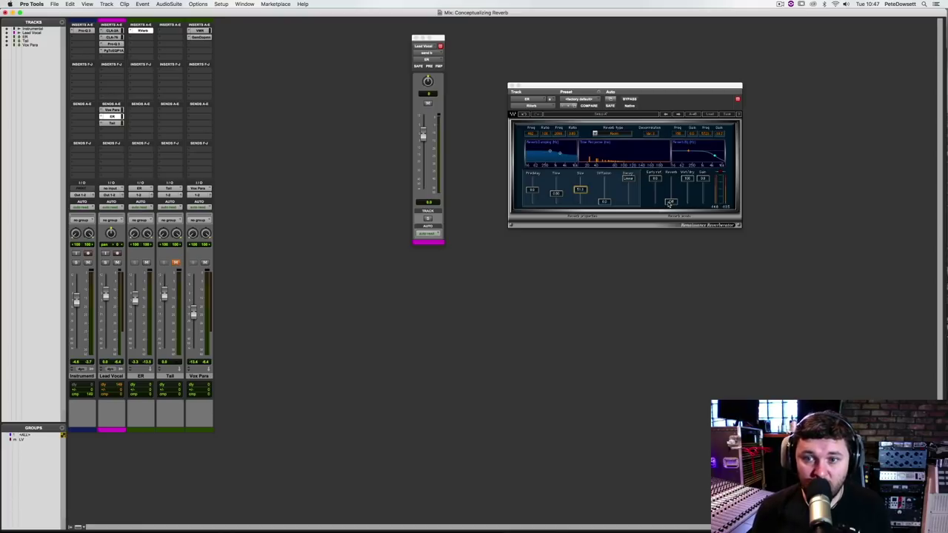
Raise the Reverb level in the ER RVerb, then mute and unmute ER repeatedly to compare
{"action": "left_click_drag", "start_coordinate": [669, 202], "coordinate": [669, 198]}
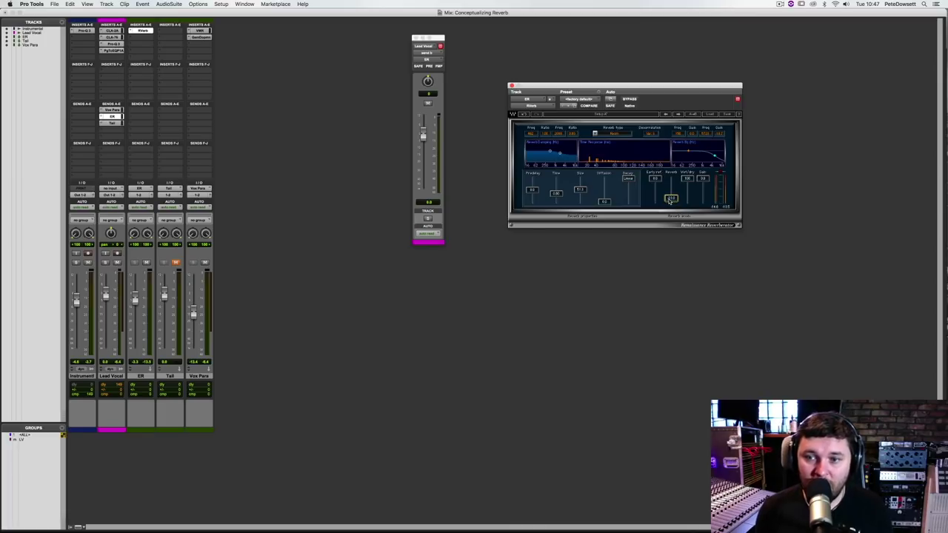
{"action": "left_click_drag", "start_coordinate": [670, 200], "coordinate": [670, 186]}
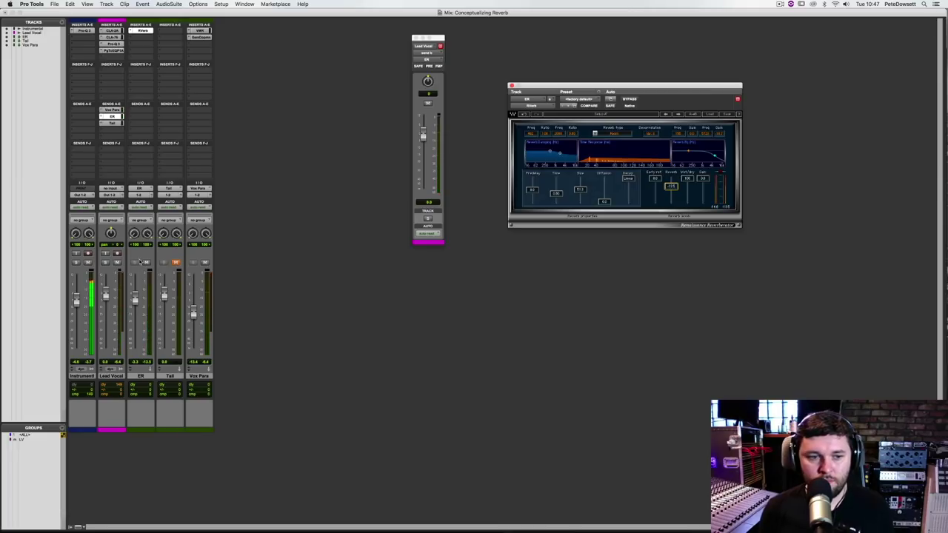
{"action": "left_click", "coordinate": [145, 262]}
{"action": "left_click", "coordinate": [145, 263]}
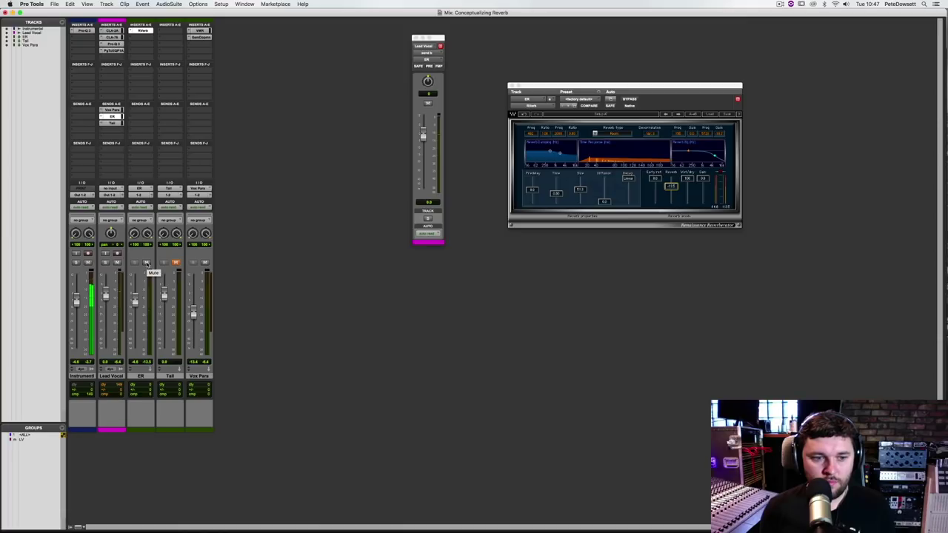
{"action": "left_click", "coordinate": [146, 263]}
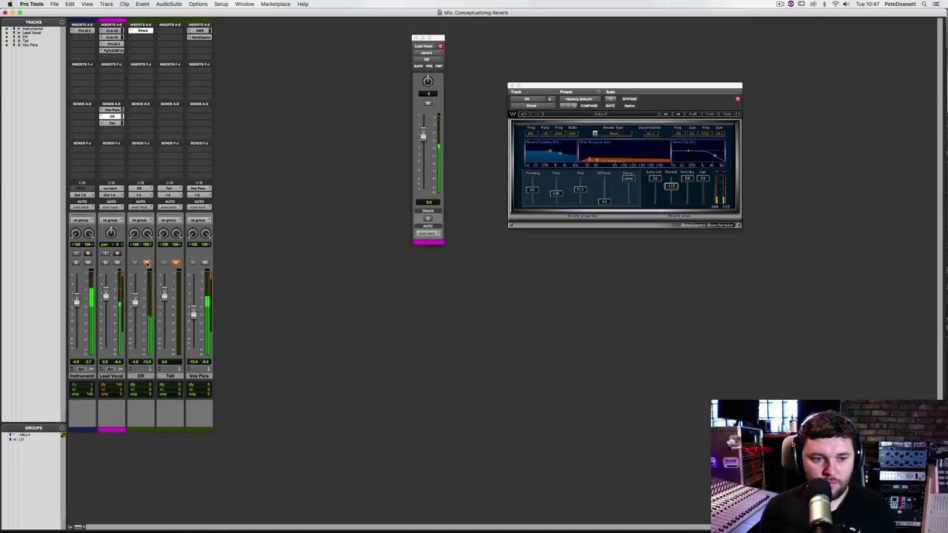
{"action": "left_click", "coordinate": [146, 263]}
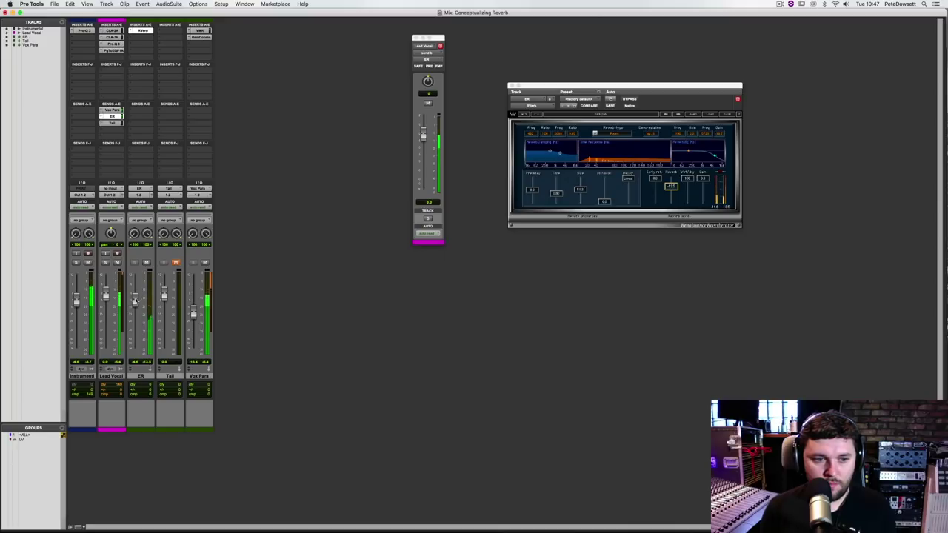
{"action": "left_click", "coordinate": [146, 263]}
{"action": "left_click", "coordinate": [146, 263]}
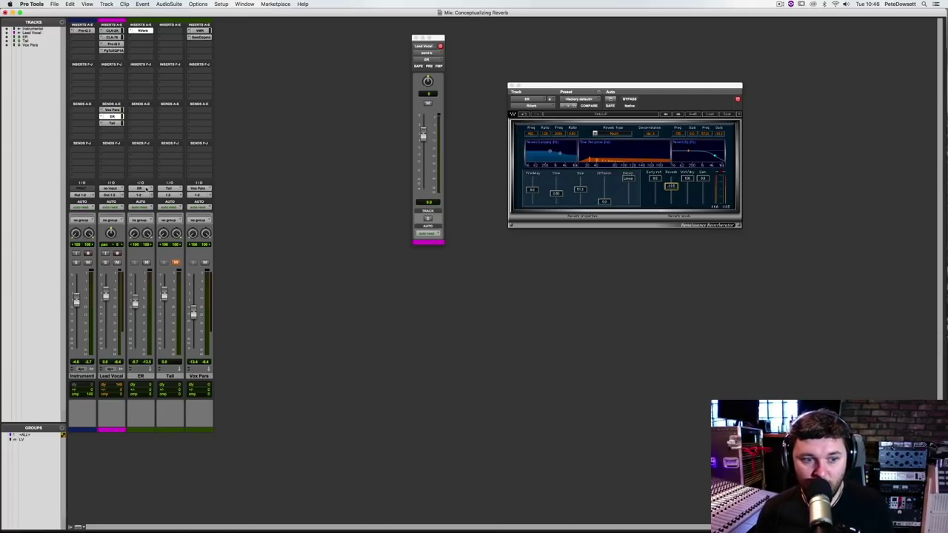
Mute ER, unmute Tail, and load the Tail RVerb's factory default preset with Early Ref off
{"action": "left_click", "coordinate": [148, 263]}
{"action": "left_click", "coordinate": [176, 263]}
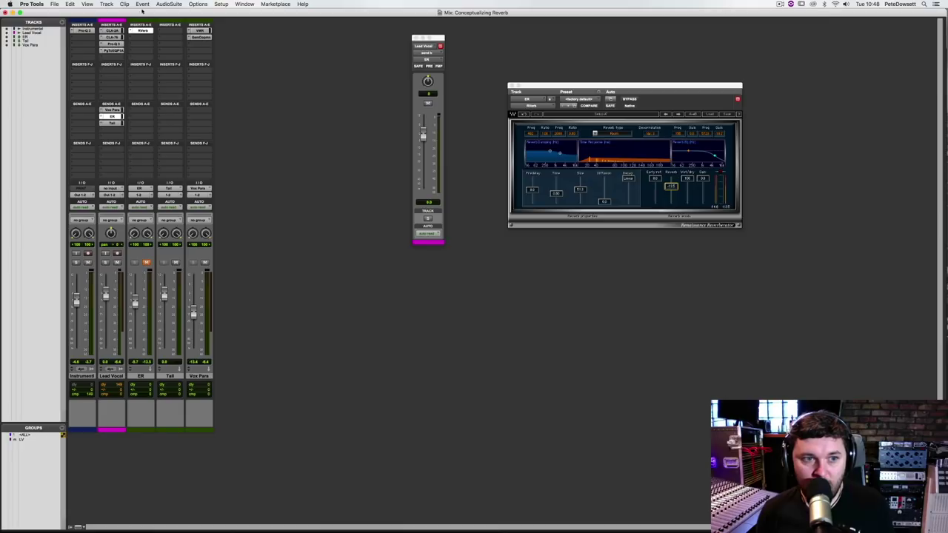
{"action": "left_click", "coordinate": [171, 31]}
{"action": "left_click", "coordinate": [590, 100]}
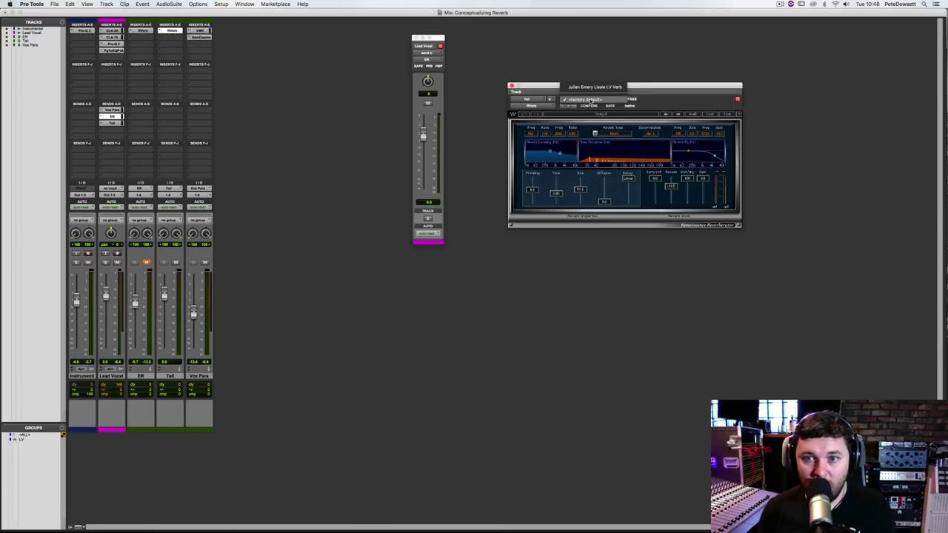
{"action": "left_click", "coordinate": [590, 99]}
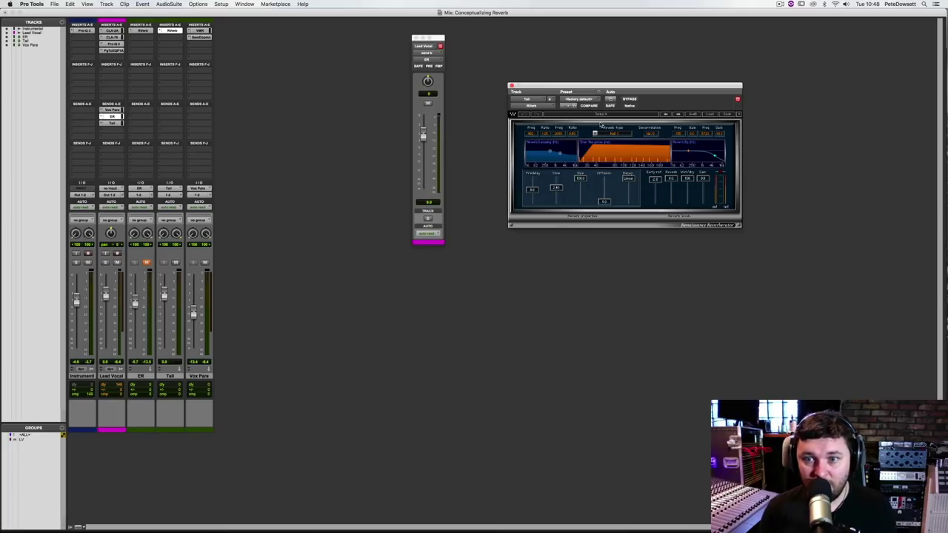
{"action": "left_click_drag", "start_coordinate": [654, 182], "coordinate": [655, 206]}
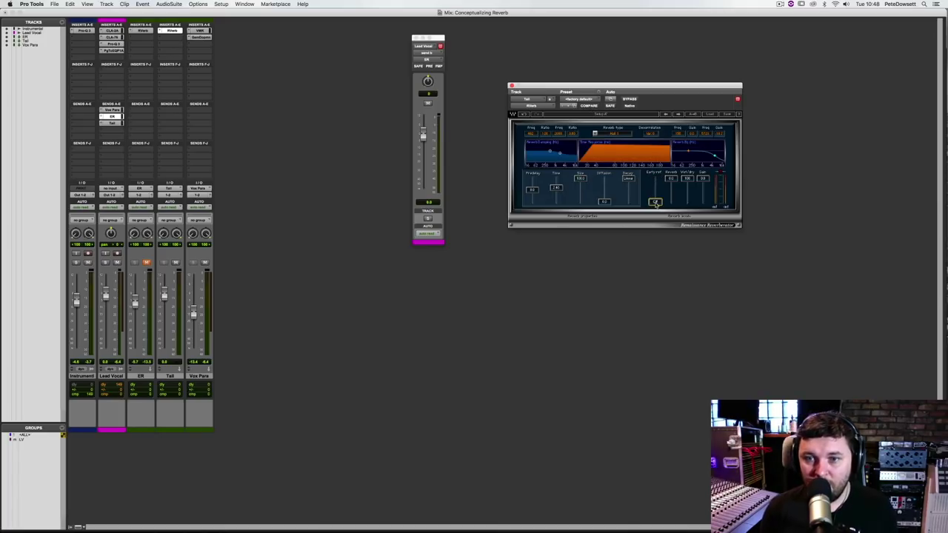
Solo Lead Vocal, start playback, and show Lead Vocal's send level to Tail
{"action": "left_click", "coordinate": [105, 262]}
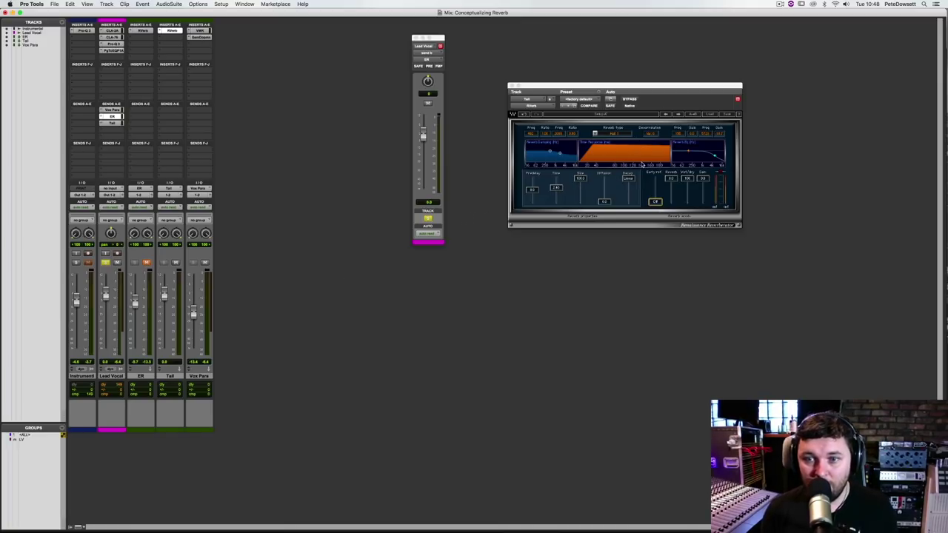
{"action": "key", "text": "space"}
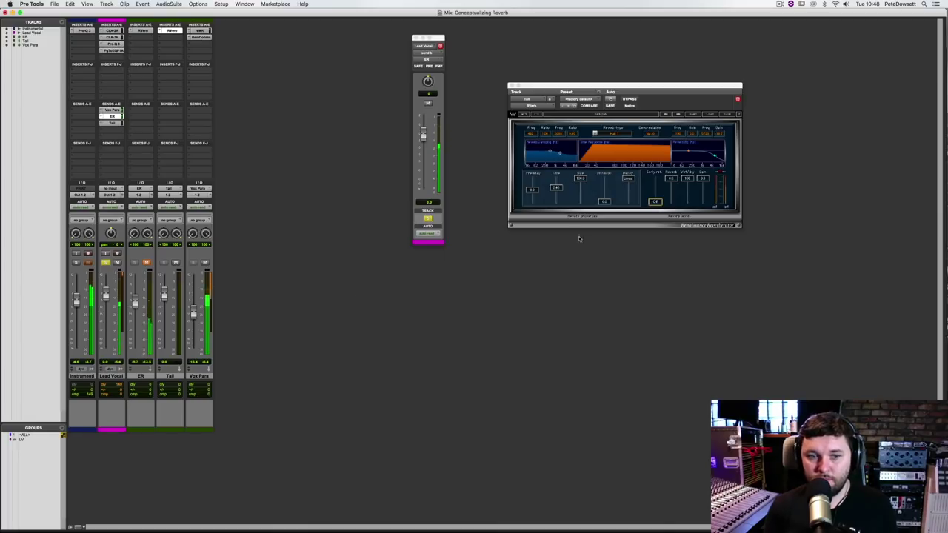
{"action": "left_click", "coordinate": [111, 122]}
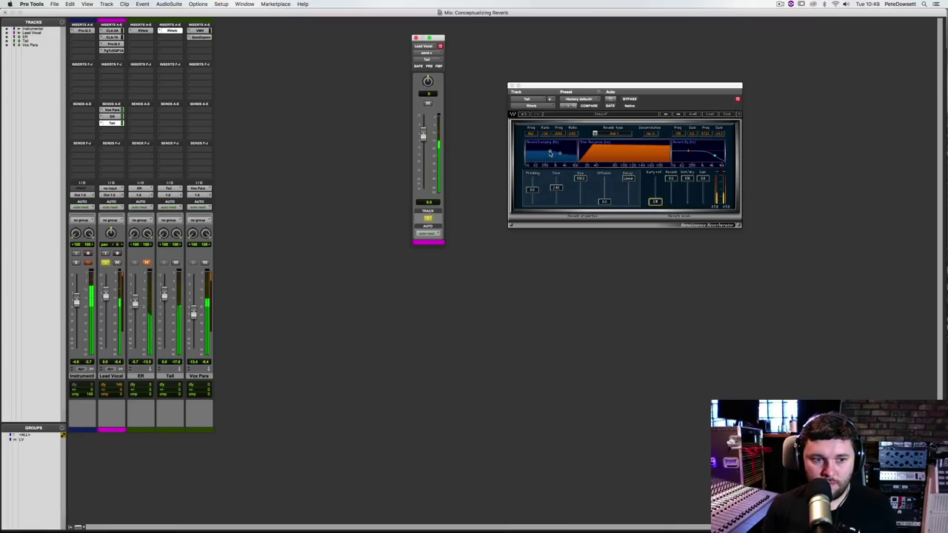
Unsolo Lead Vocal, restart playback and audition ER alone by unmuting ER and muting Tail
{"action": "left_click", "coordinate": [105, 263]}
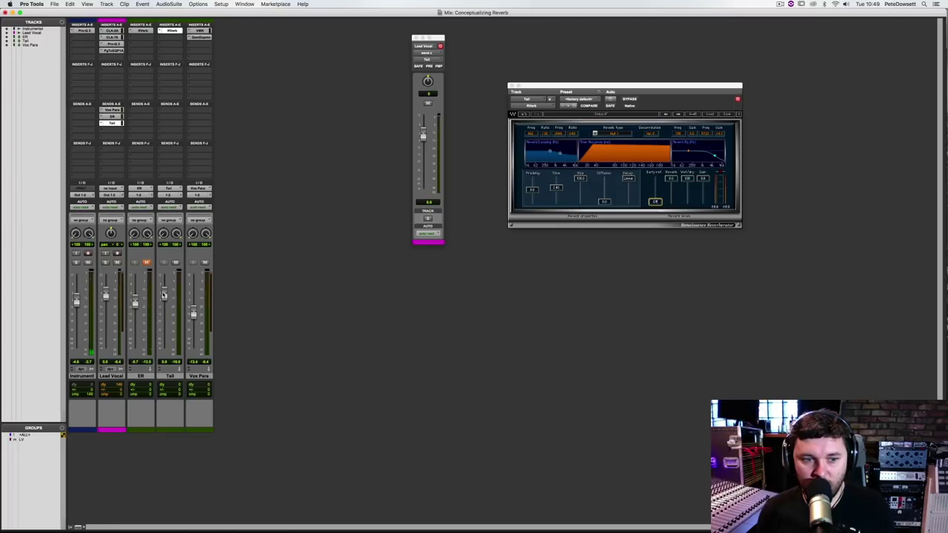
{"action": "key", "text": "space"}
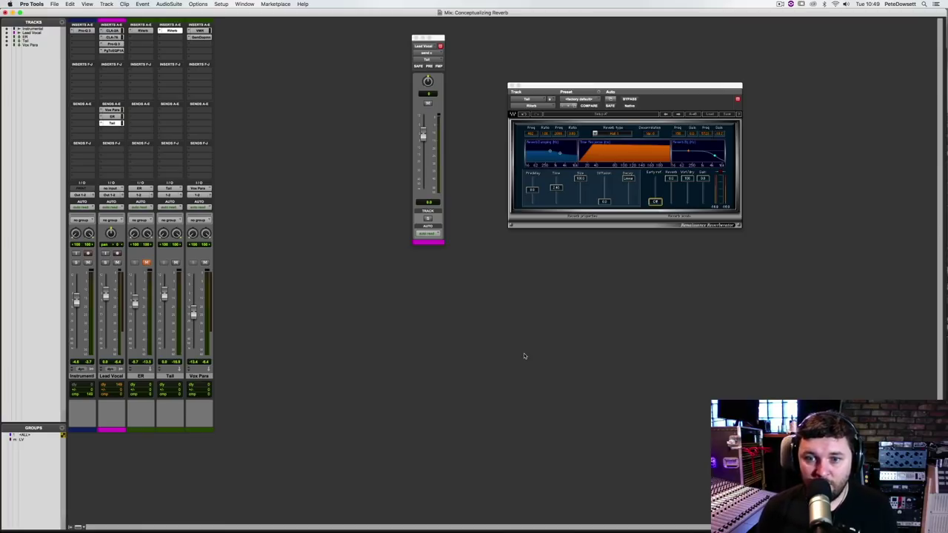
{"action": "left_click", "coordinate": [176, 262]}
{"action": "left_click", "coordinate": [146, 262]}
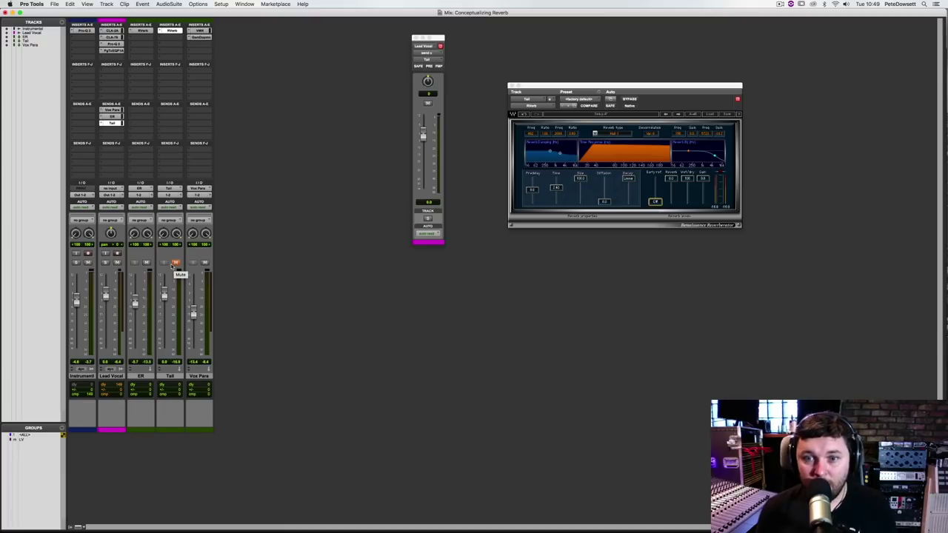
Unmute the Tail aux and select the Renaissance Reverberator Time field for a new value
{"action": "left_click", "coordinate": [175, 263]}
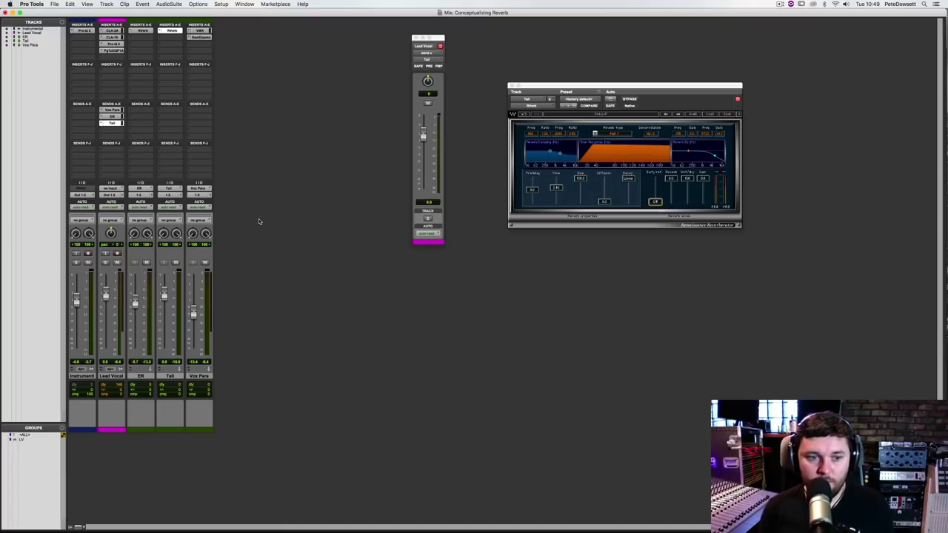
{"action": "left_click", "coordinate": [555, 187]}
{"action": "left_click", "coordinate": [556, 187]}
Confirm the new Tail reverb time, set Size to 100, fine-tune it and adjust Predelay
{"action": "key", "text": "Return"}
{"action": "left_click", "coordinate": [580, 182]}
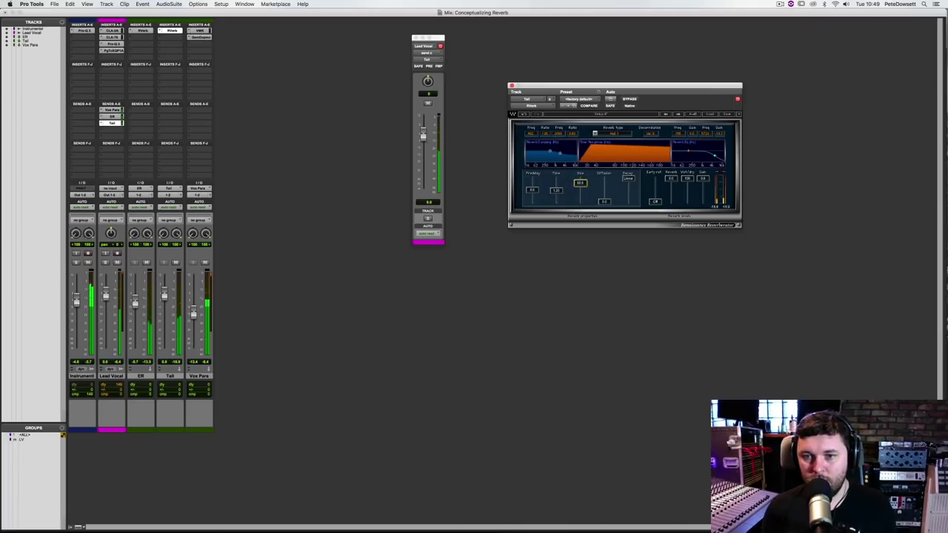
{"action": "type", "text": "100"}
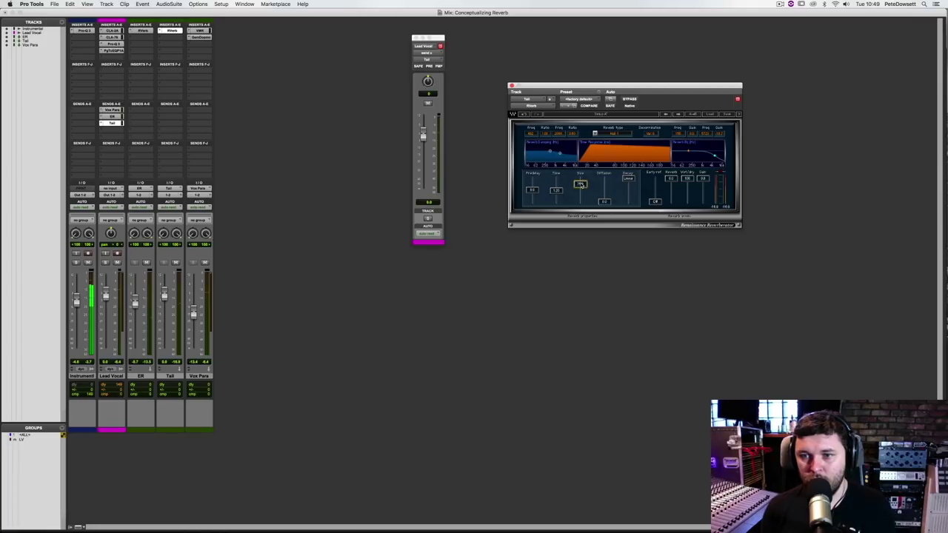
{"action": "key", "text": "Return"}
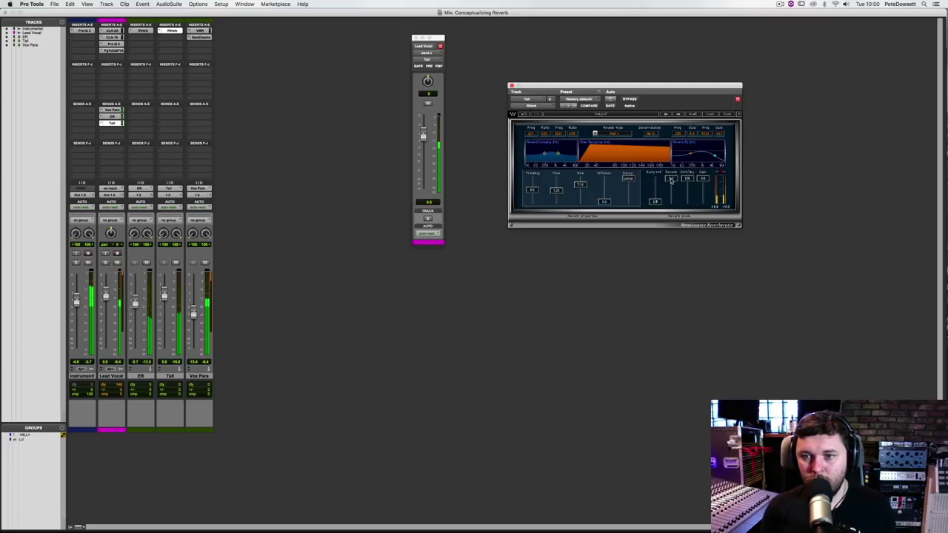
{"action": "left_click_drag", "start_coordinate": [578, 185], "coordinate": [536, 178]}
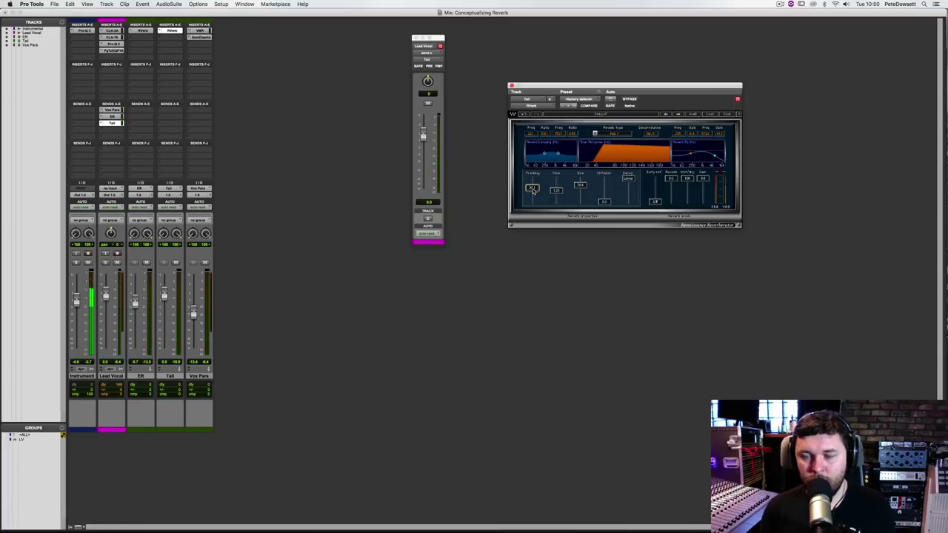
{"action": "left_click_drag", "start_coordinate": [533, 190], "coordinate": [533, 180]}
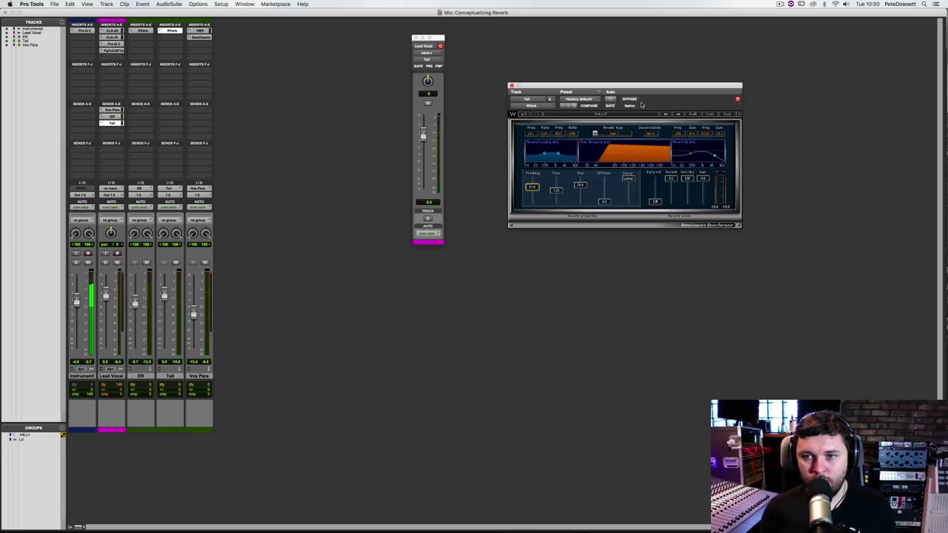
Compare Tail muted and unmuted, lower Reverb to -1.0 and enable Early reflections around -21
{"action": "left_click", "coordinate": [176, 263]}
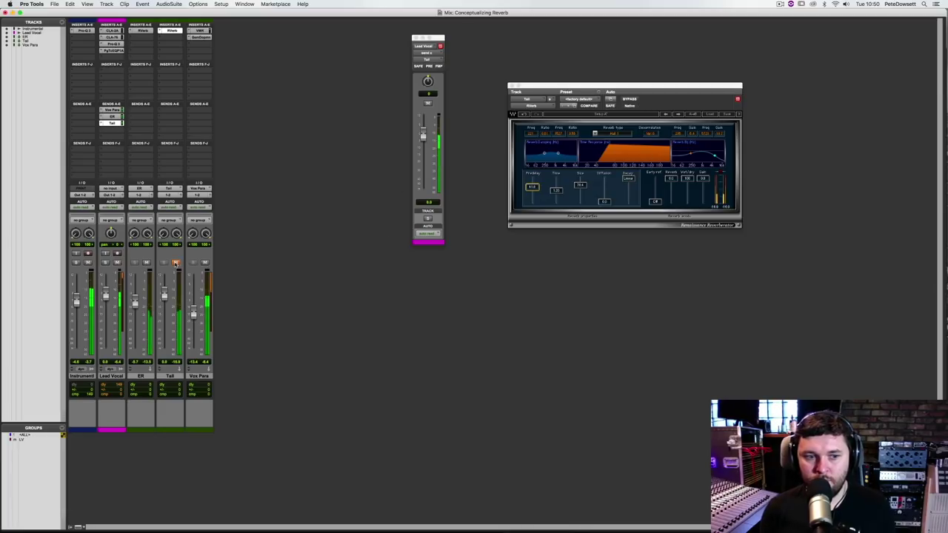
{"action": "left_click", "coordinate": [175, 263]}
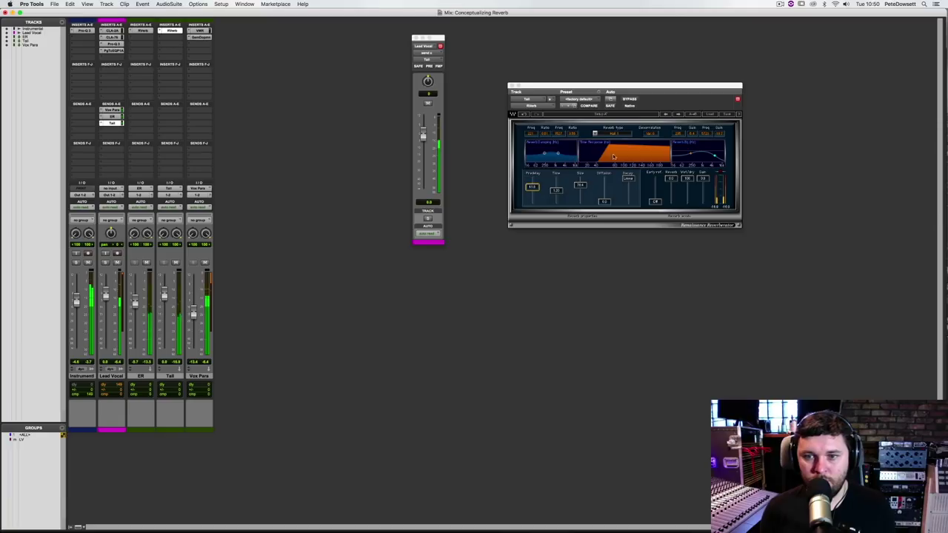
{"action": "left_click", "coordinate": [674, 179]}
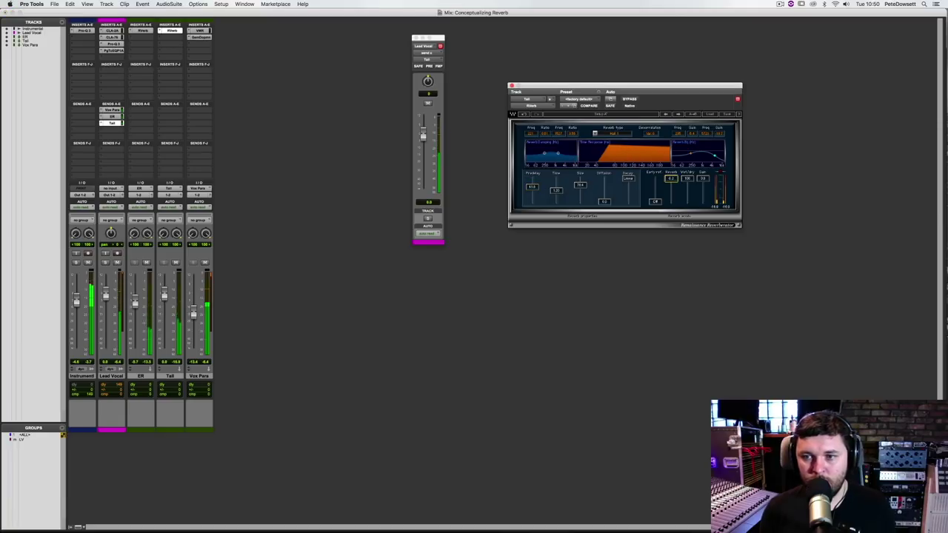
{"action": "key", "text": "Down"}
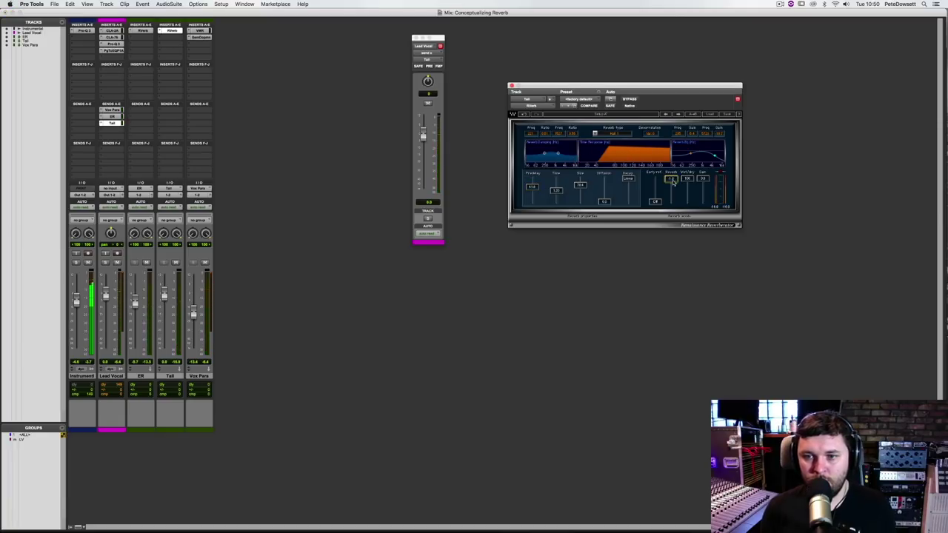
{"action": "left_click", "coordinate": [655, 202]}
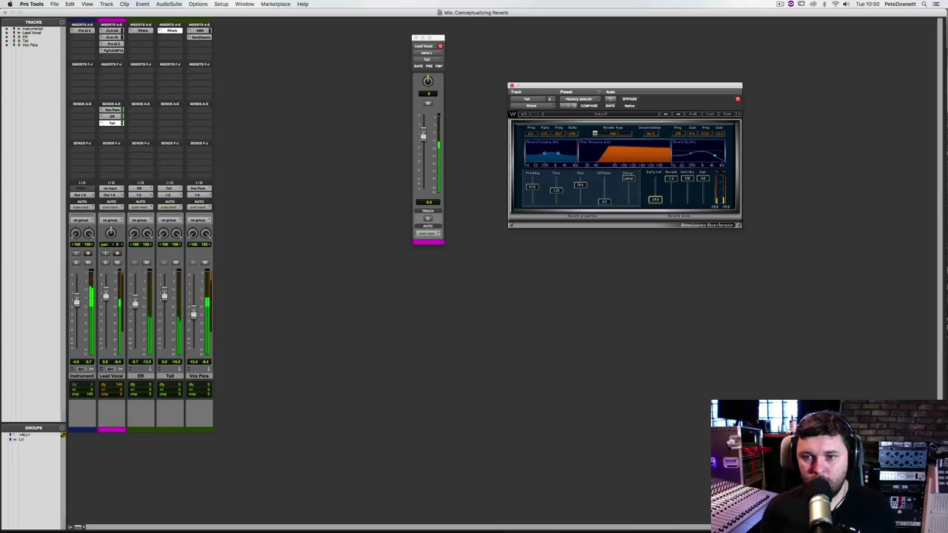
{"action": "key", "text": "Up"}
{"action": "key", "text": "Up"}
{"action": "key", "text": "Up"}
{"action": "key", "text": "Up"}
{"action": "key", "text": "Up"}
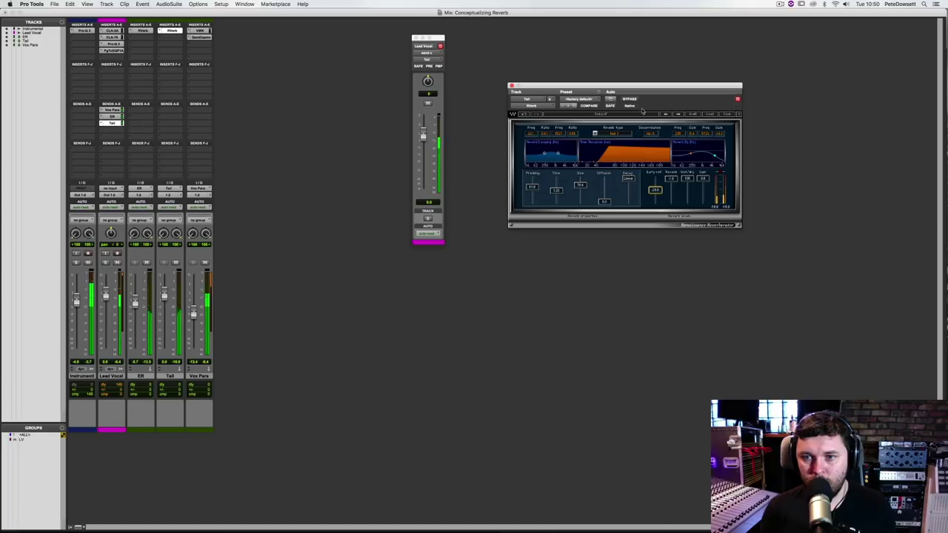
Revisit the decorrelation and Early ref values, then pull the Tail aux fader down
{"action": "left_click", "coordinate": [651, 134]}
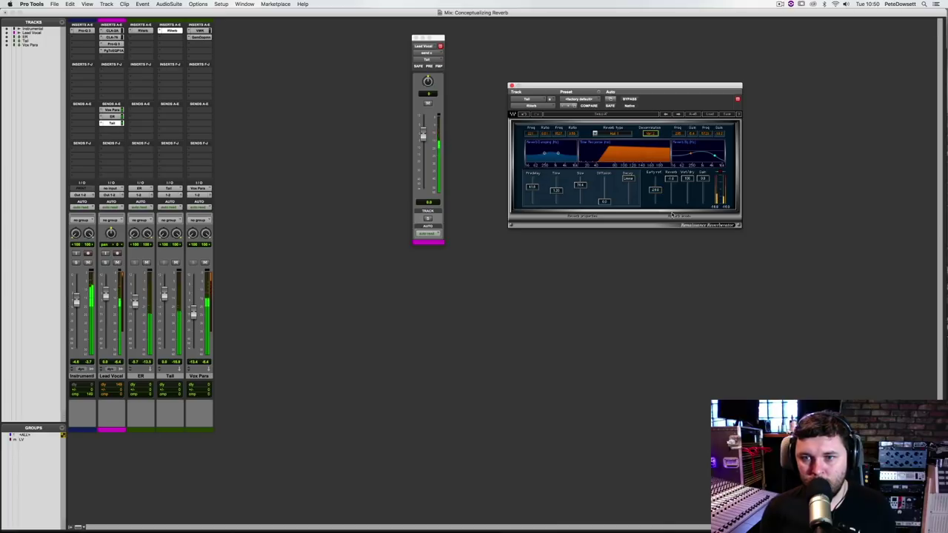
{"action": "left_click", "coordinate": [656, 191]}
{"action": "scroll", "coordinate": [656, 191], "scroll_direction": "up", "scroll_amount": 2}
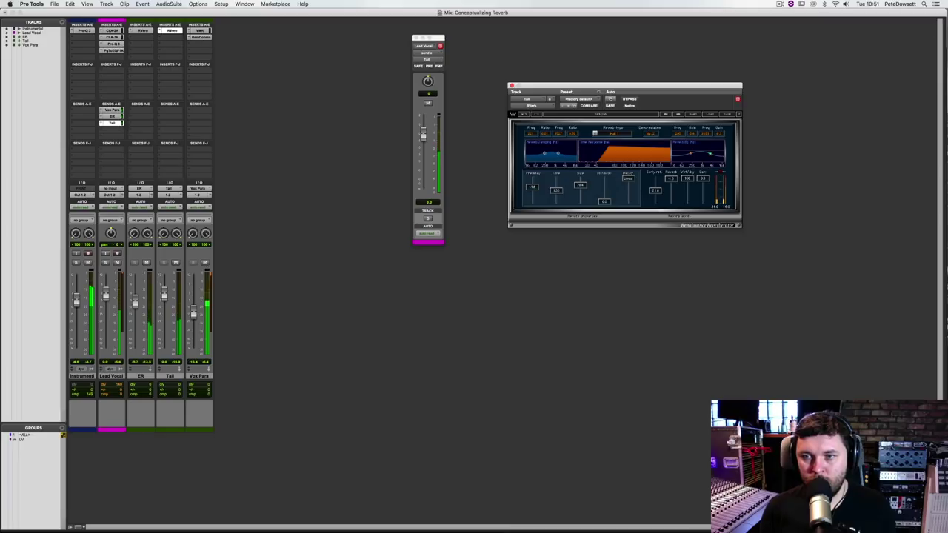
{"action": "mouse_move", "coordinate": [164, 294]}
{"action": "left_mouse_down"}
{"action": "mouse_move", "coordinate": [164, 348]}
{"action": "mouse_move", "coordinate": [164, 307]}
{"action": "left_mouse_up"}
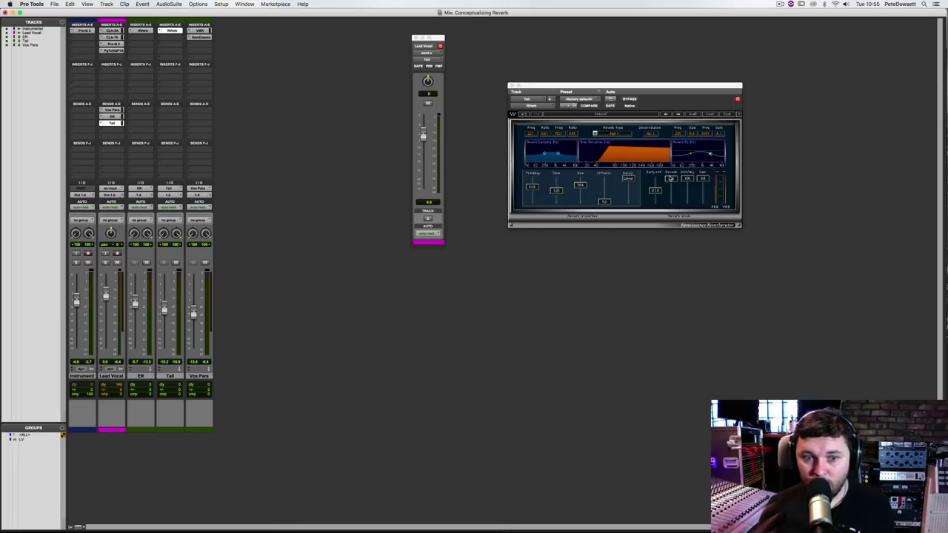
Select ER and Tail, play the mix, and toggle their mutes together, ending with both unmuted
{"action": "left_click", "coordinate": [141, 376]}
{"action": "left_click", "coordinate": [160, 375], "text": "shift"}
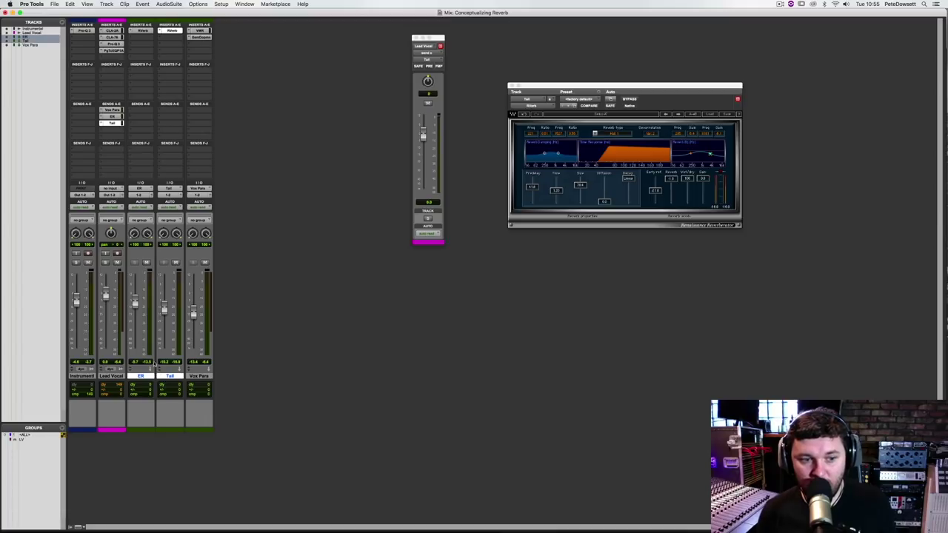
{"action": "key", "text": "space"}
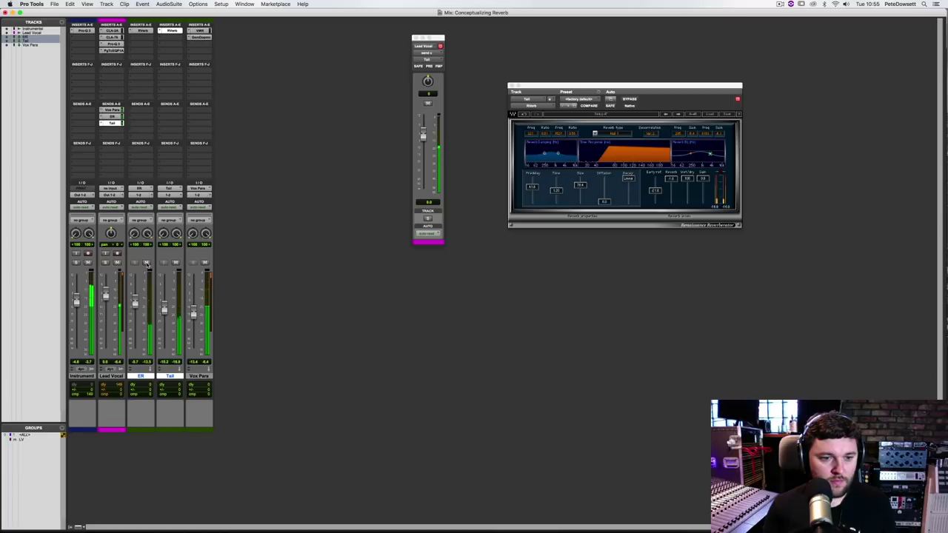
{"action": "left_click", "coordinate": [146, 263]}
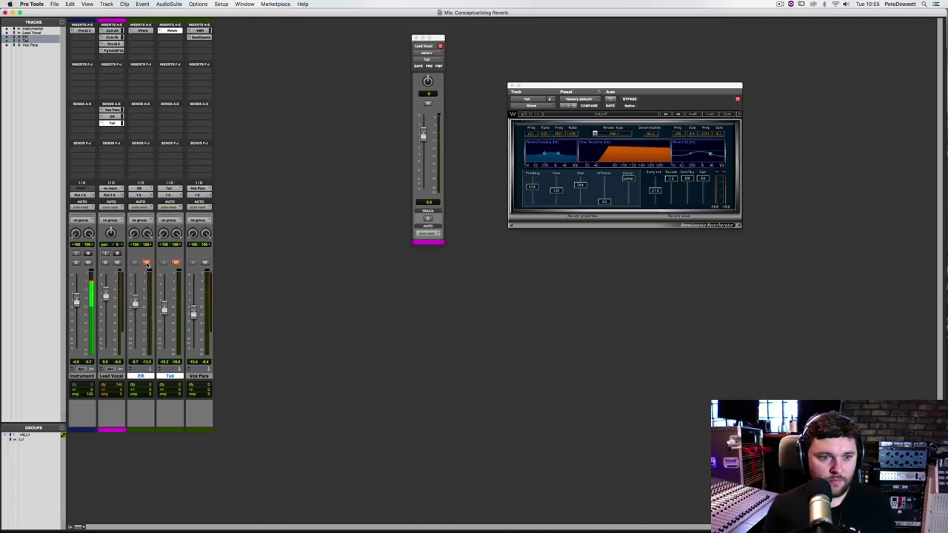
{"action": "left_click", "coordinate": [147, 264]}
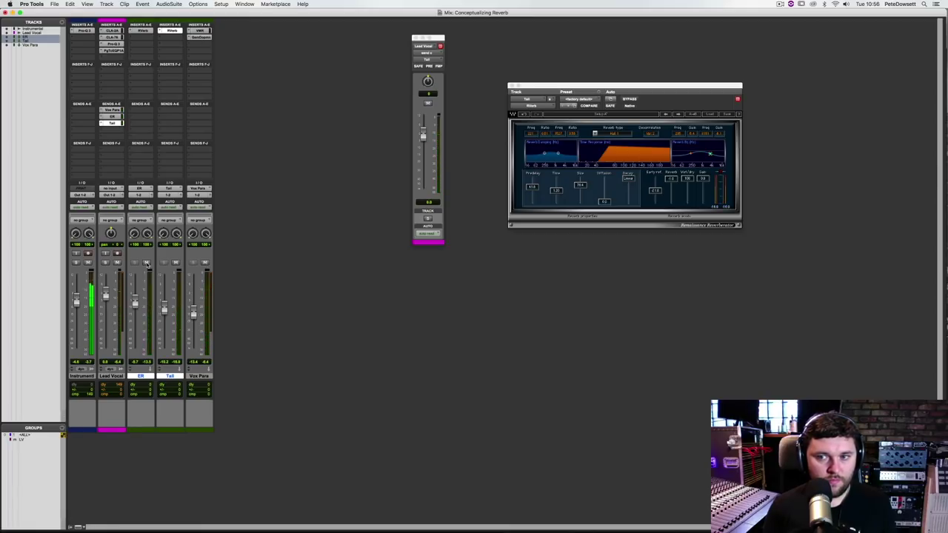
{"action": "left_click", "coordinate": [147, 264]}
{"action": "left_click", "coordinate": [146, 264]}
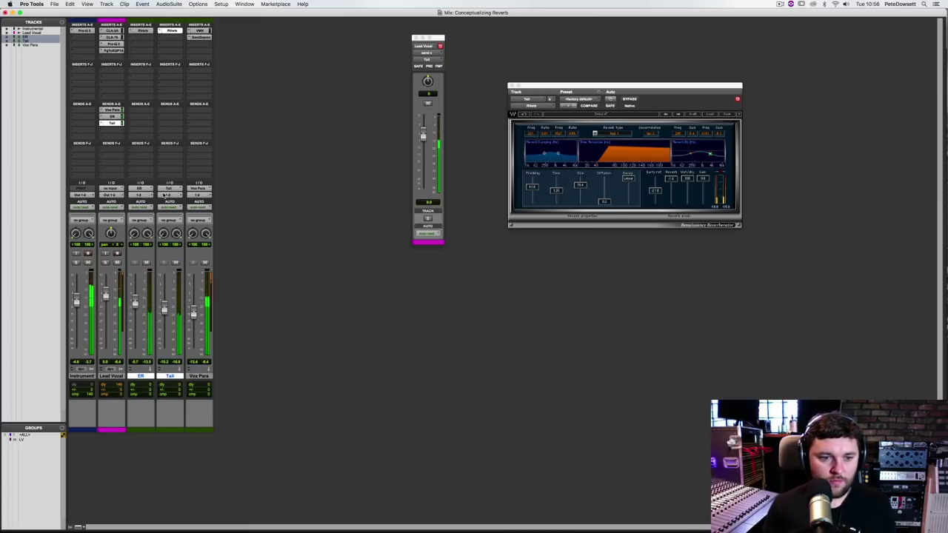
{"action": "left_click", "coordinate": [175, 265]}
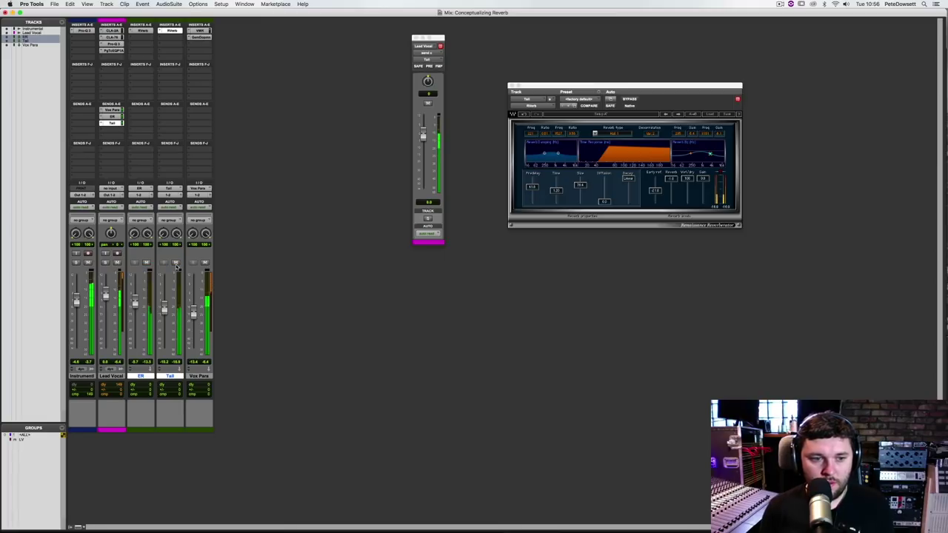
{"action": "left_click", "coordinate": [175, 263], "text": "alt"}
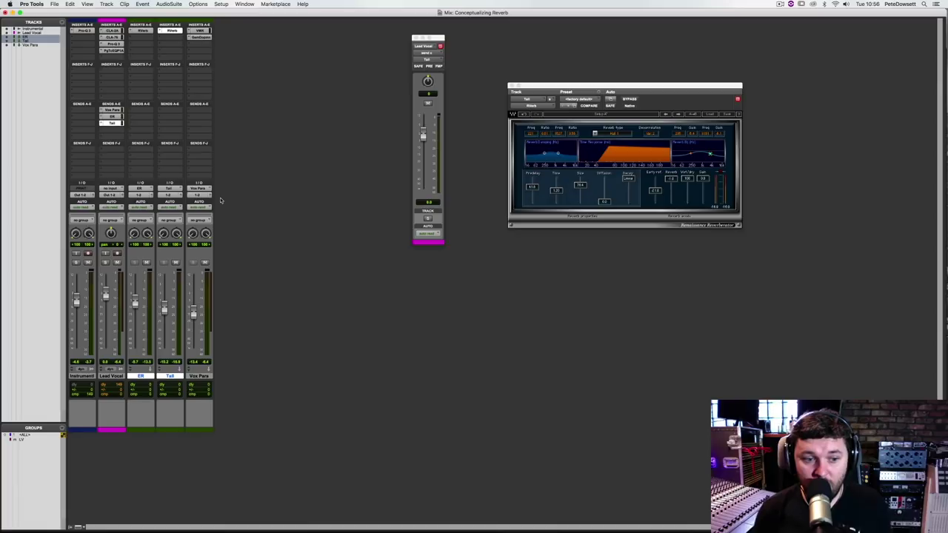
Insert FabFilter Pro-Q 3 (stereo) on the Tail aux's second insert via a 'pro' plug-in search
{"action": "left_click", "coordinate": [166, 33]}
{"action": "left_click", "coordinate": [172, 28]}
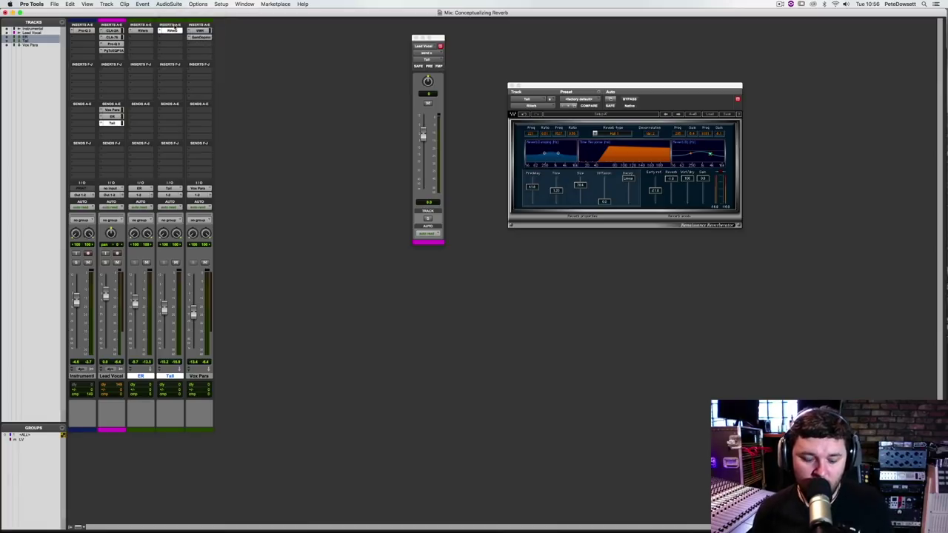
{"action": "left_click", "coordinate": [187, 33]}
{"action": "type", "text": "pro"}
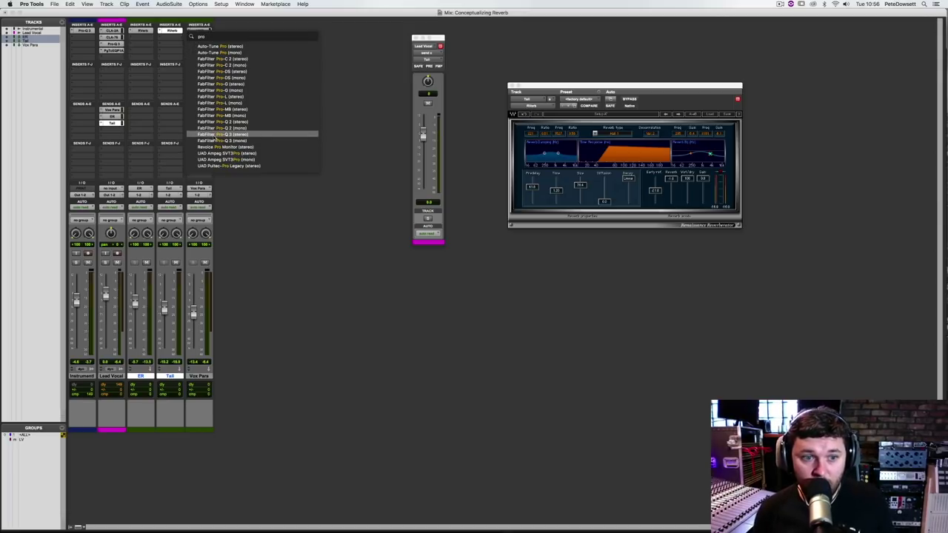
{"action": "left_click", "coordinate": [216, 135]}
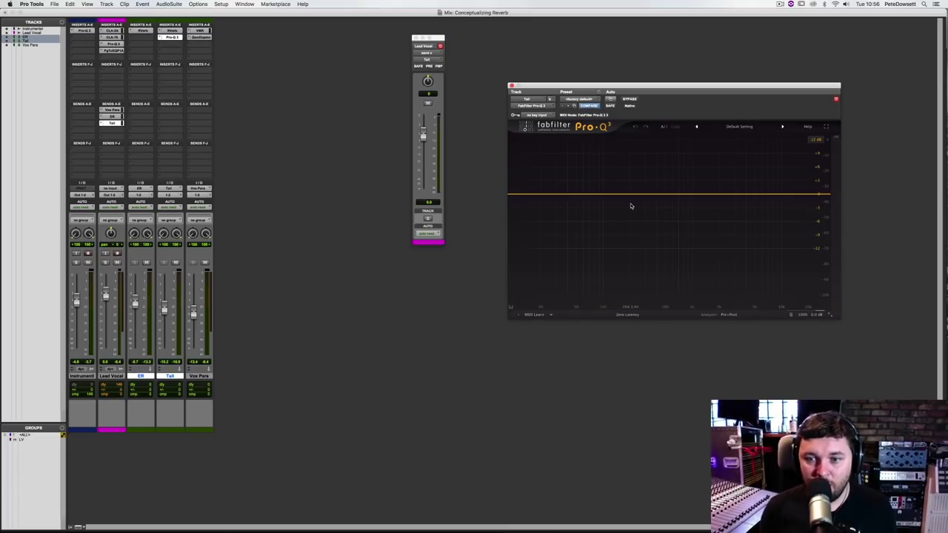
Solo Lead Vocal, drag a Pro-Q 3 bell band into a midrange dip, and compare with Bypass
{"action": "left_click", "coordinate": [105, 262]}
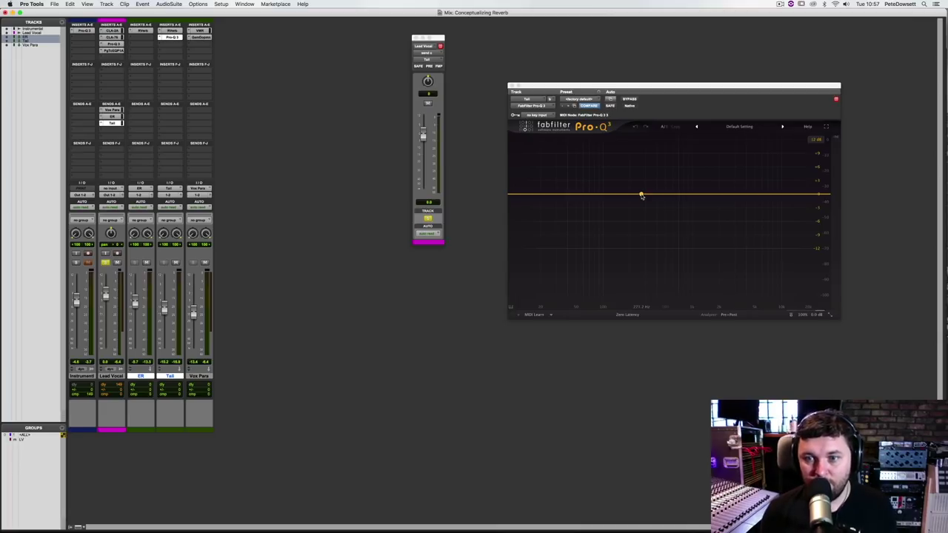
{"action": "key", "text": "space"}
{"action": "left_click_drag", "start_coordinate": [641, 196], "coordinate": [642, 219]}
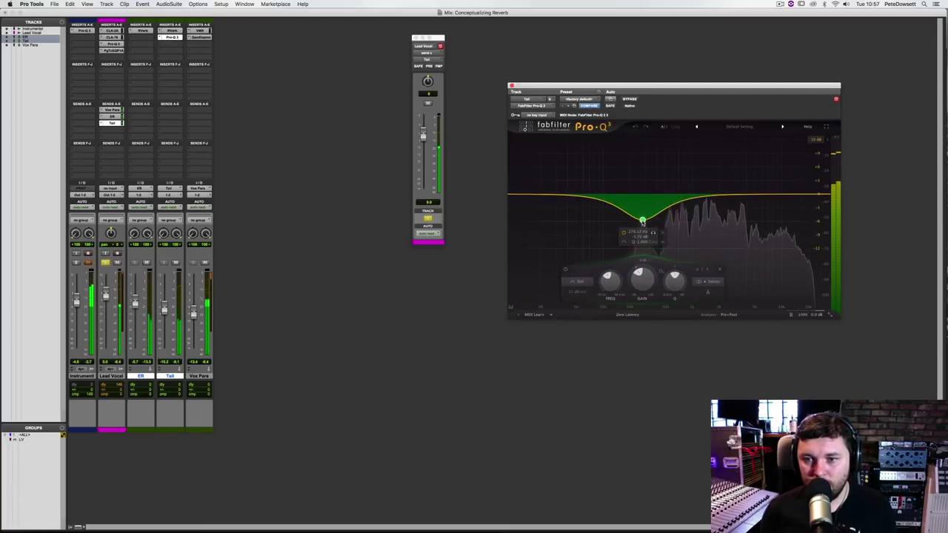
{"action": "left_click", "coordinate": [628, 99]}
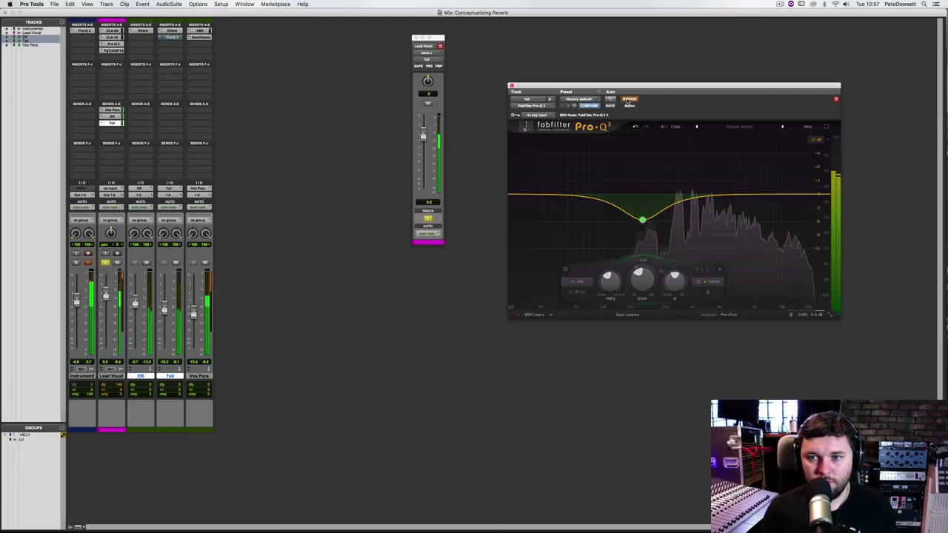
{"action": "left_click", "coordinate": [628, 99]}
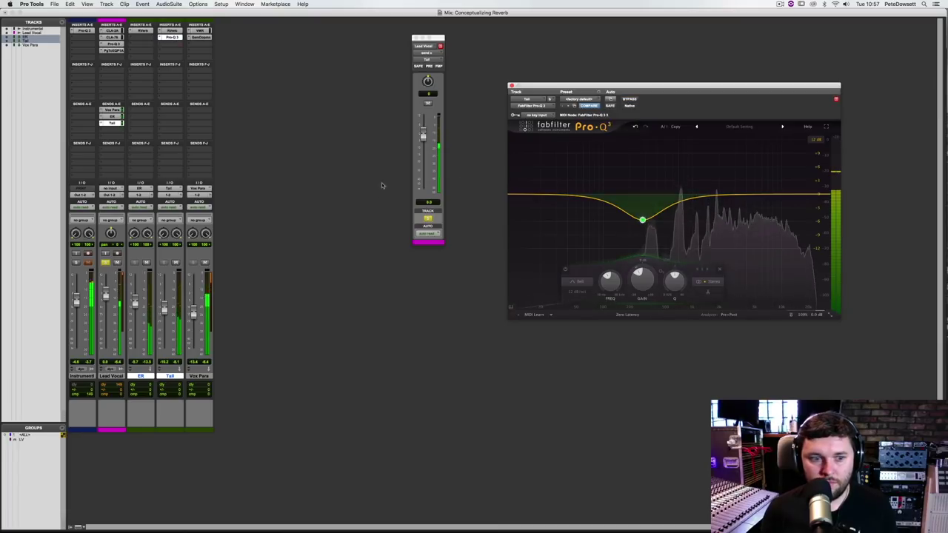
Unsolo Lead Vocal, compare ER and Tail muted versus unmuted, then select the Vox Para track
{"action": "left_click", "coordinate": [112, 263]}
{"action": "left_click", "coordinate": [105, 262]}
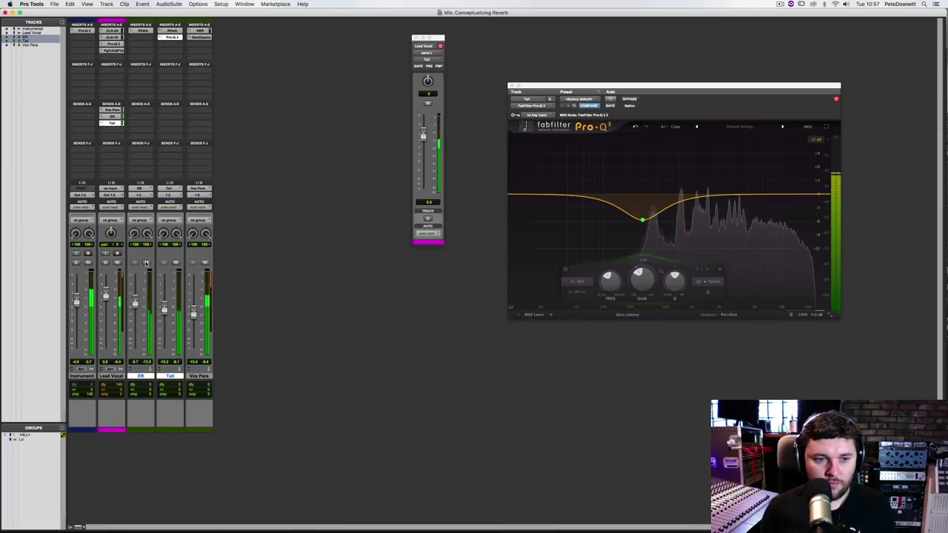
{"action": "left_click", "coordinate": [146, 263]}
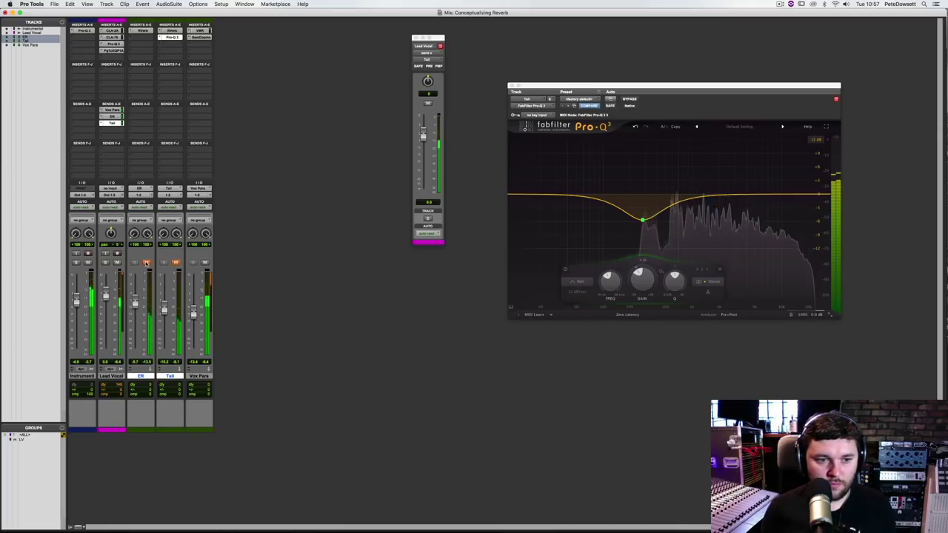
{"action": "left_click", "coordinate": [146, 263]}
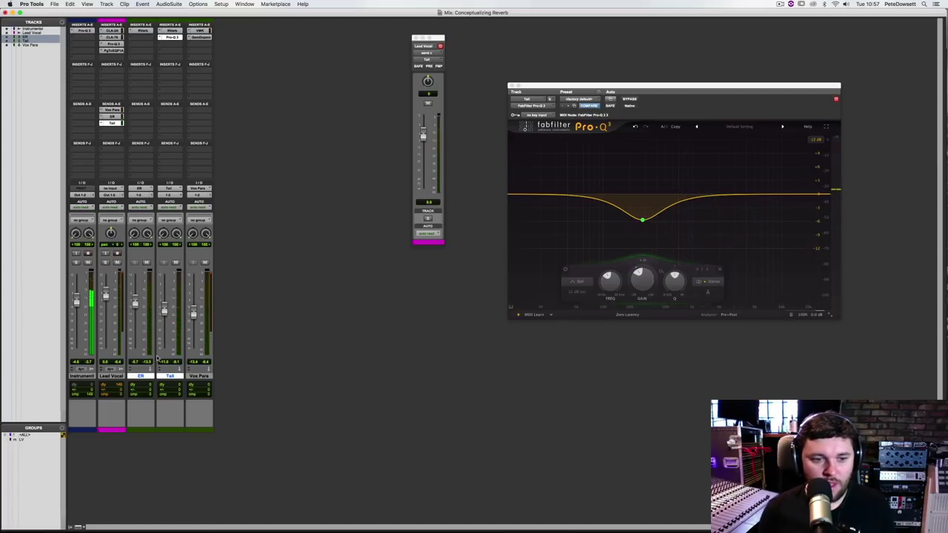
{"action": "left_click", "coordinate": [197, 374]}
{"action": "left_click", "coordinate": [197, 375]}
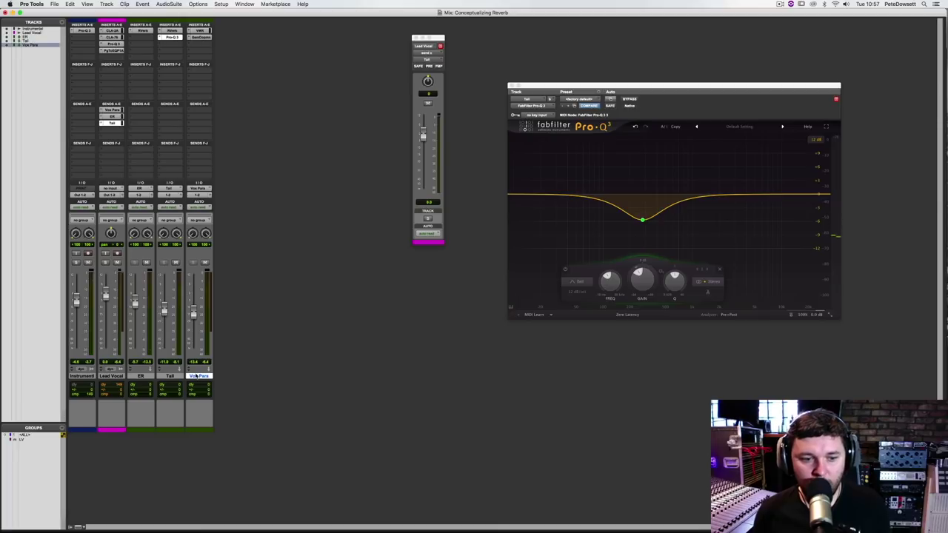
Set Vox Para's send to ER to about -16 dB, checking it with the send mute
{"action": "left_click", "coordinate": [203, 117]}
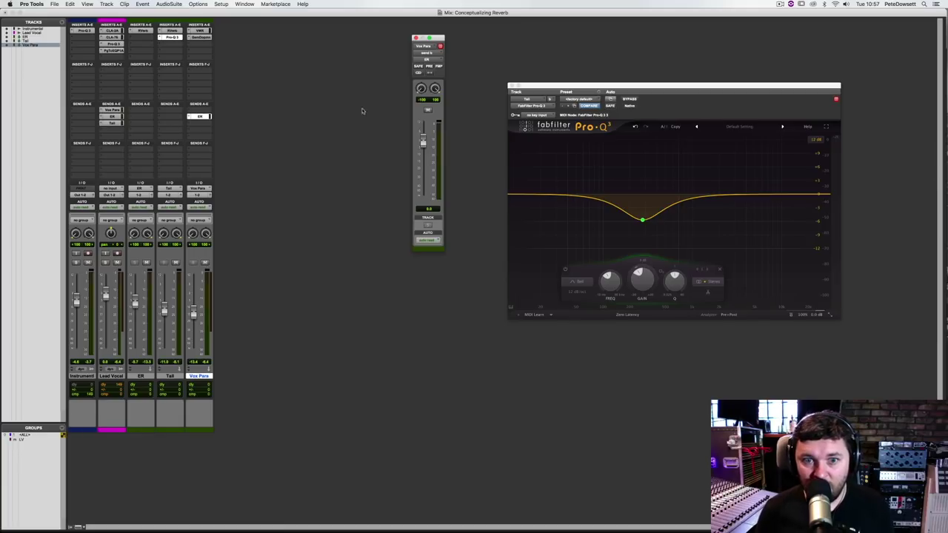
{"action": "left_click_drag", "start_coordinate": [422, 141], "coordinate": [423, 201]}
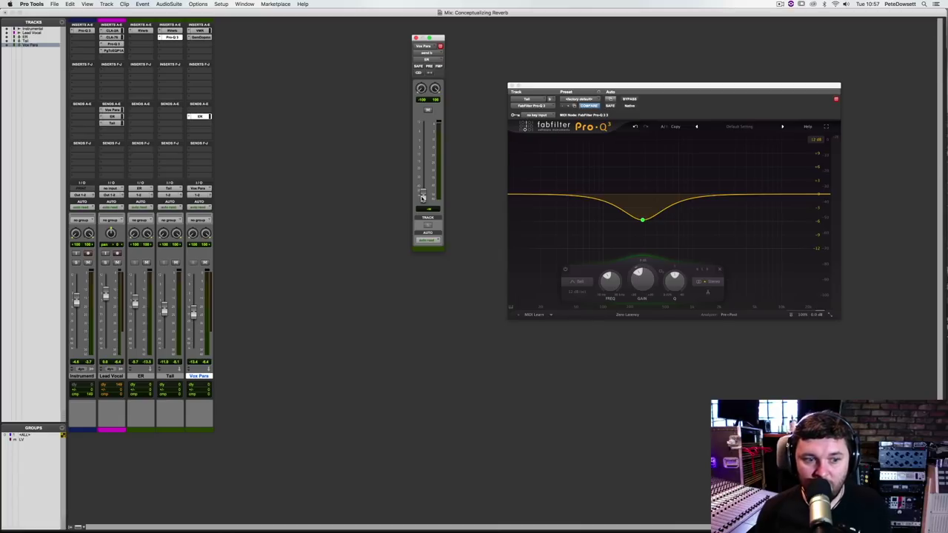
{"action": "key", "text": "space"}
{"action": "left_click_drag", "start_coordinate": [423, 197], "coordinate": [423, 165]}
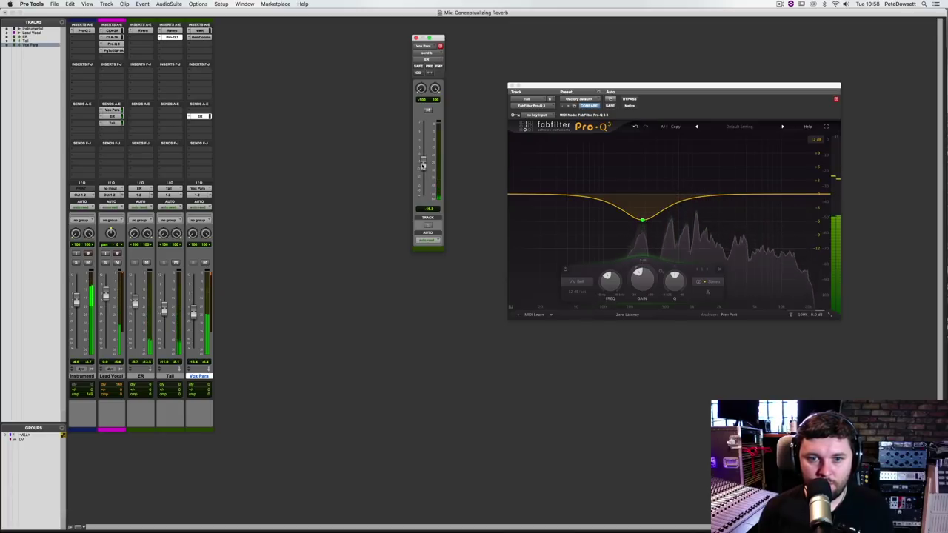
{"action": "left_click", "coordinate": [427, 110]}
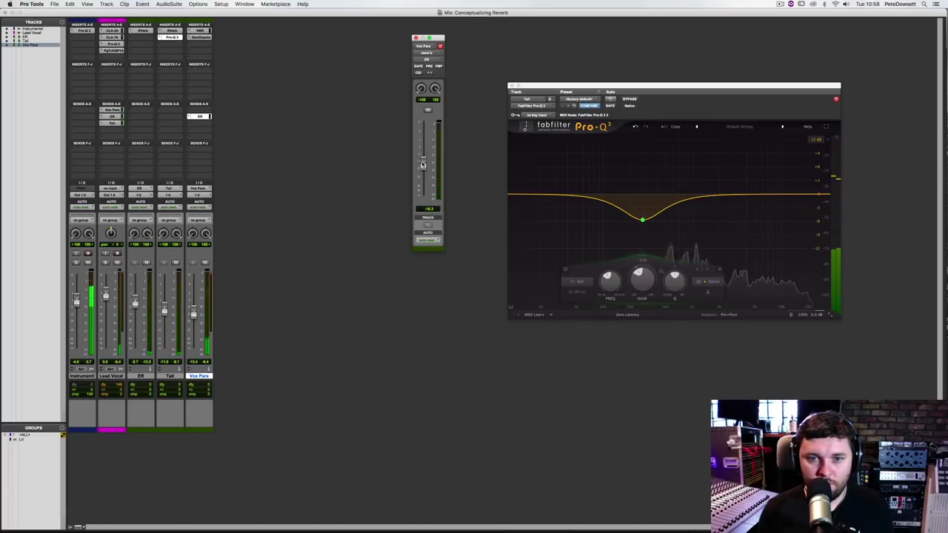
{"action": "left_click", "coordinate": [427, 109]}
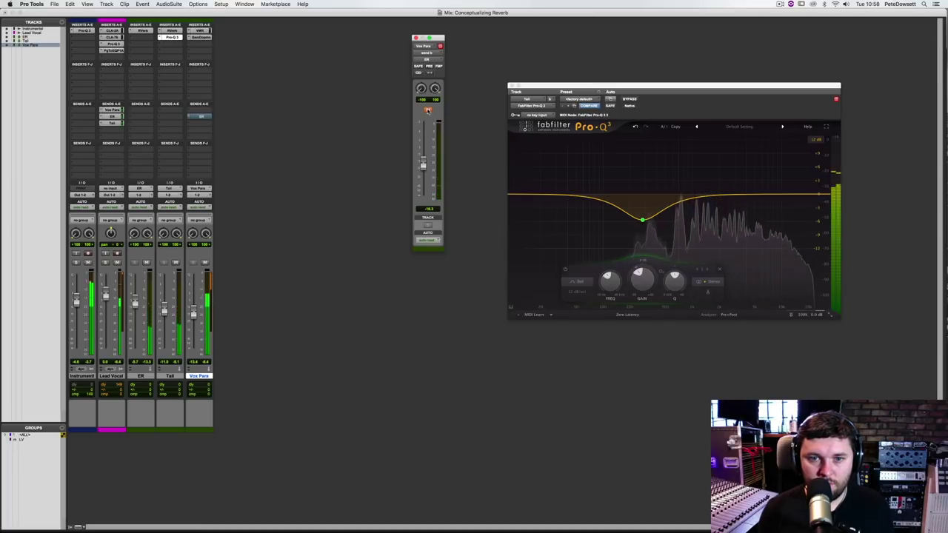
Select ER and Tail, compare them muted and unmuted, then deselect and leave ER muted
{"action": "left_click", "coordinate": [145, 376]}
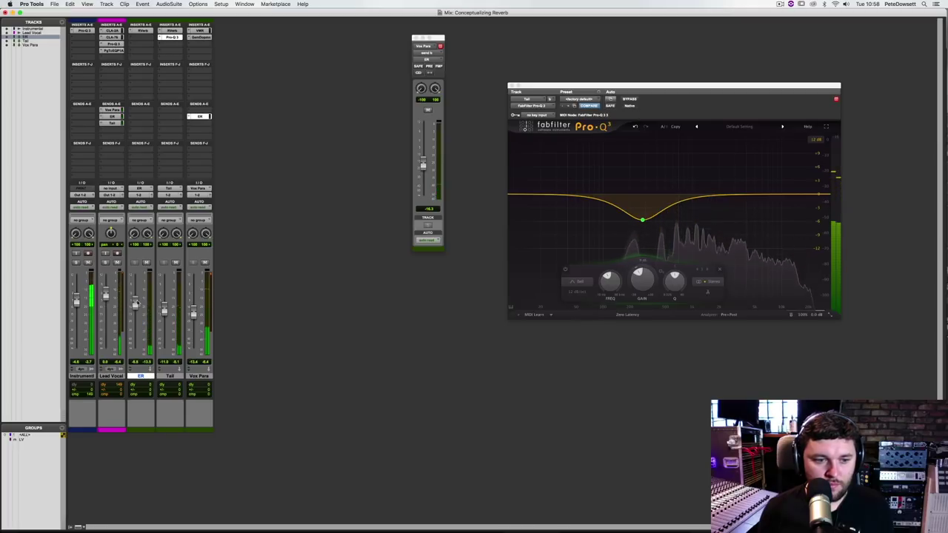
{"action": "key", "text": "shift+semicolon"}
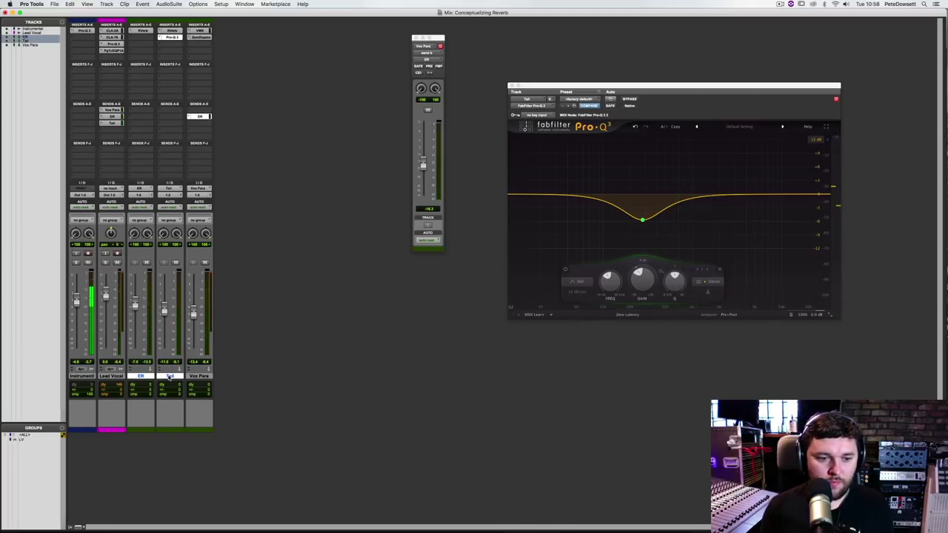
{"action": "left_click", "coordinate": [146, 263], "text": "alt+shift"}
{"action": "left_click", "coordinate": [147, 263], "text": "alt+shift"}
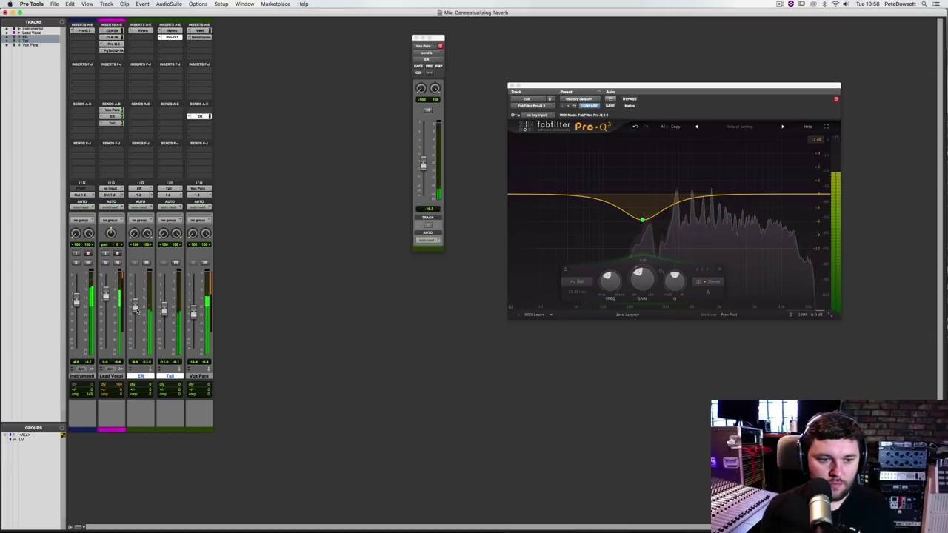
{"action": "left_click", "coordinate": [258, 187]}
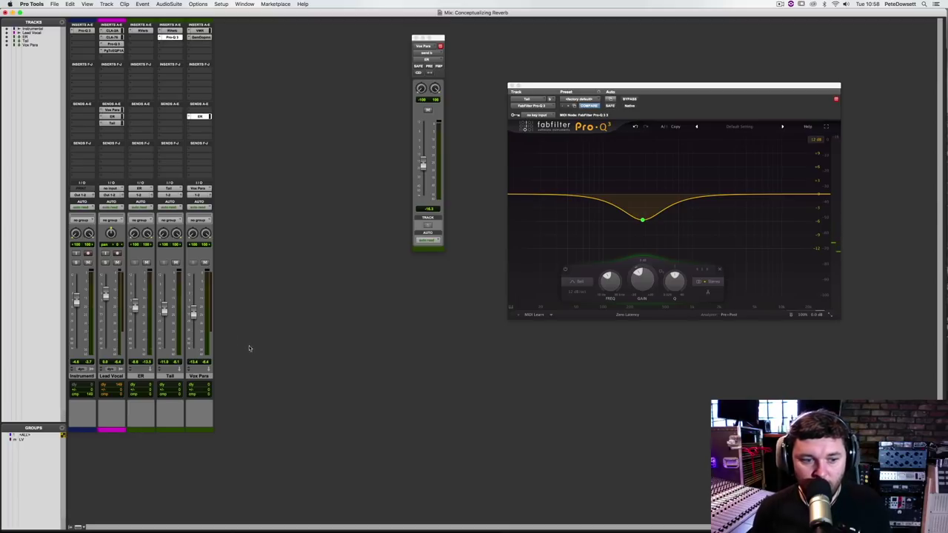
{"action": "left_click", "coordinate": [146, 264]}
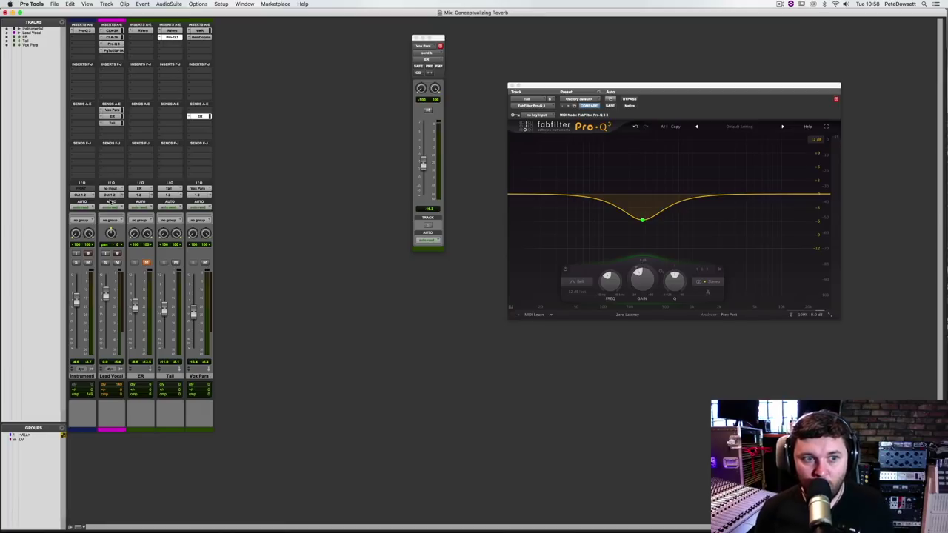
Create a Stereo Aux Input track named 'Delay' from an empty Lead Vocal send slot
{"action": "left_click", "coordinate": [103, 132]}
{"action": "mouse_move", "coordinate": [102, 131]}
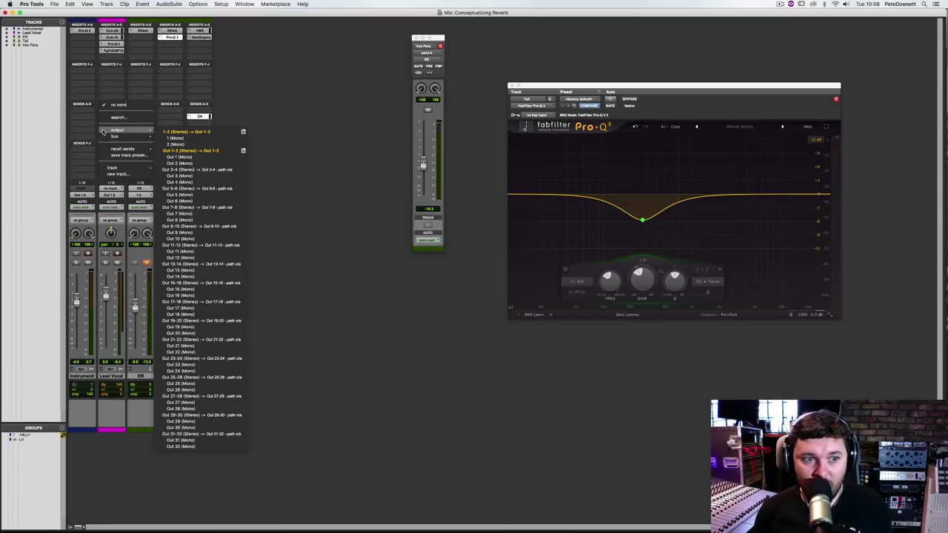
{"action": "left_click", "coordinate": [117, 174]}
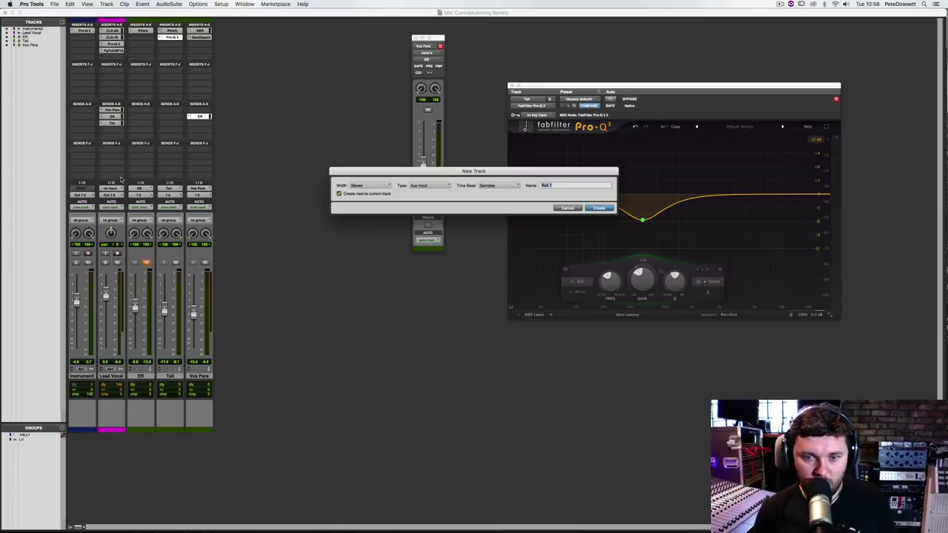
{"action": "type", "text": "Delay"}
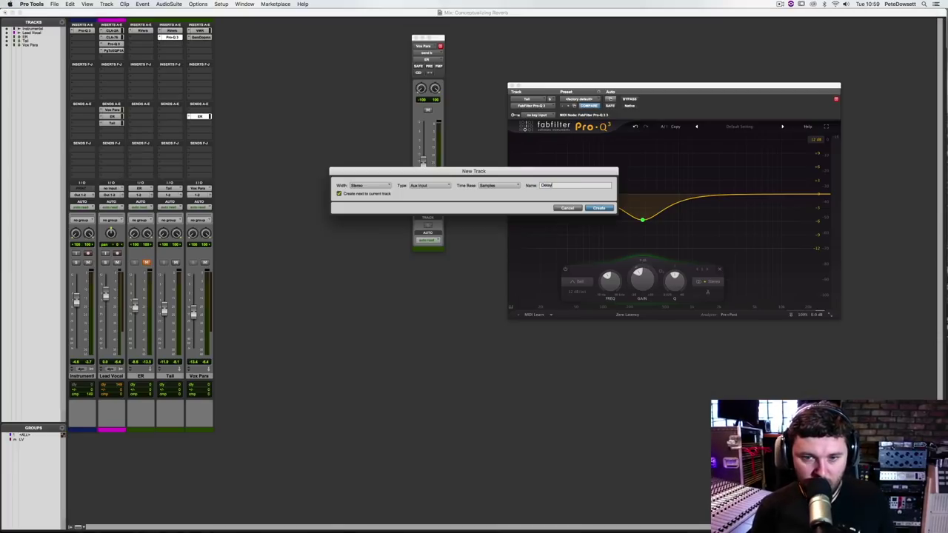
{"action": "key", "text": "Return"}
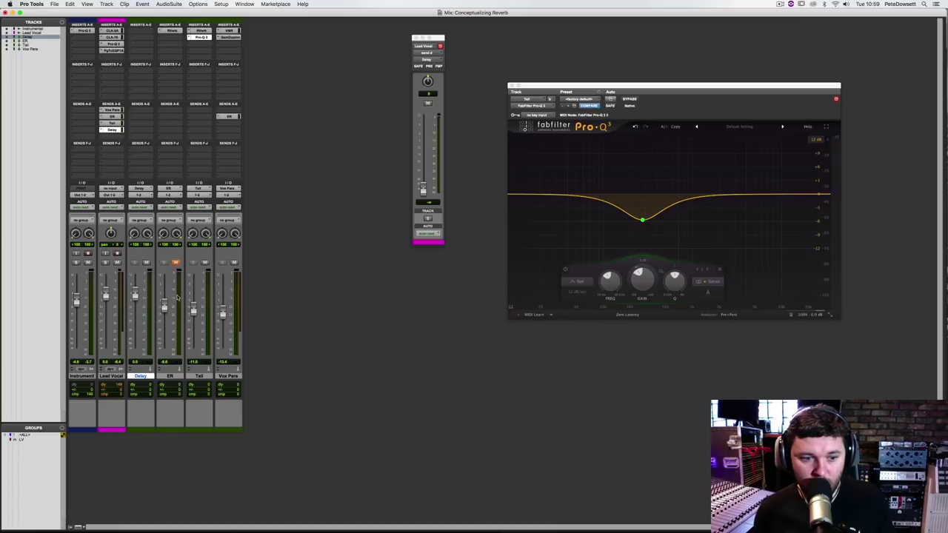
Insert H-Delay (stereo) from multichannel plug-in > Delay on the Delay track's first insert
{"action": "left_click", "coordinate": [133, 31]}
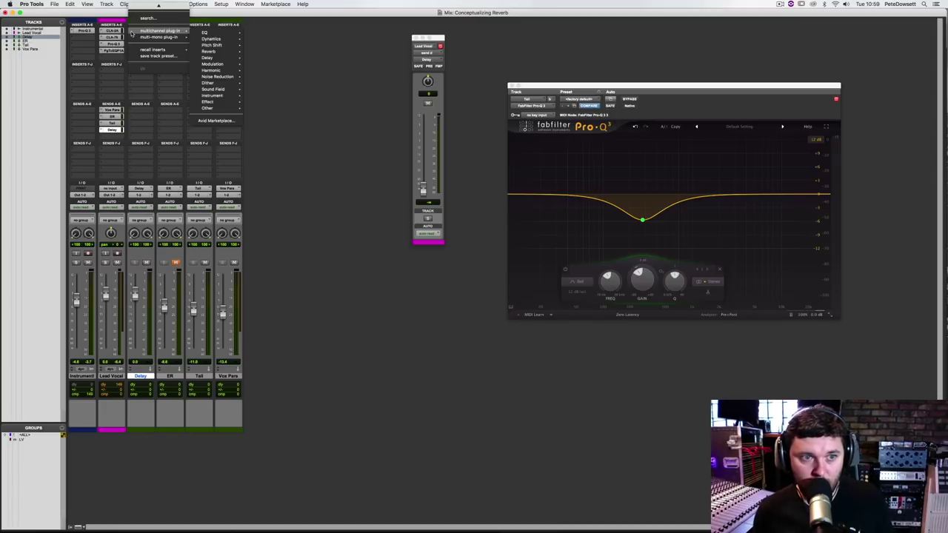
{"action": "mouse_move", "coordinate": [219, 57]}
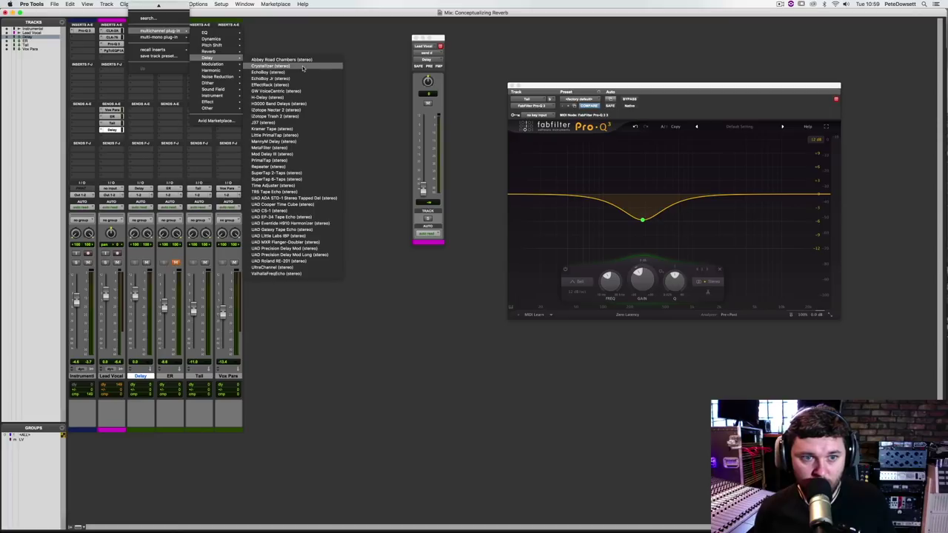
{"action": "left_click", "coordinate": [316, 111]}
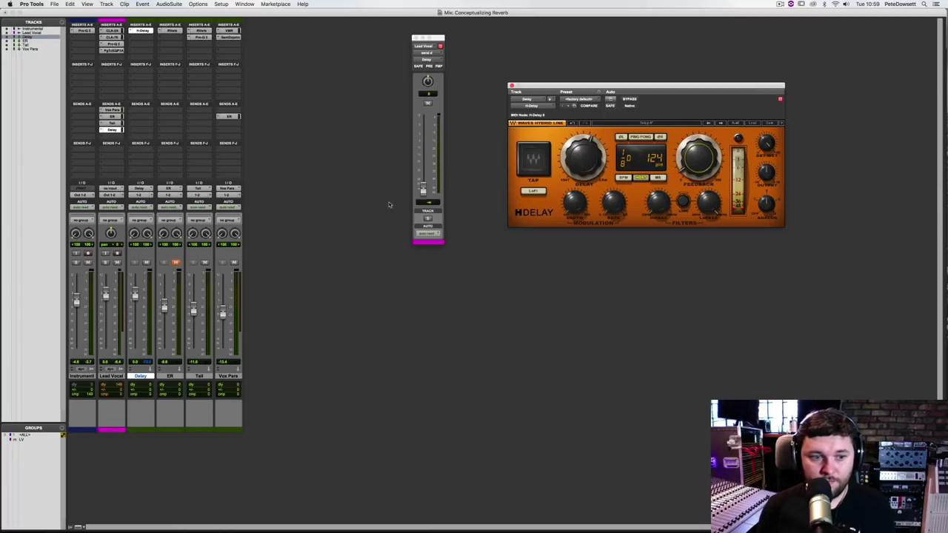
Solo Lead Vocal, mute Tail and Instrument, raise the Delay send, and set H-Delay to 1/16
{"action": "left_click", "coordinate": [204, 262]}
{"action": "left_click", "coordinate": [87, 262]}
{"action": "left_click", "coordinate": [105, 262]}
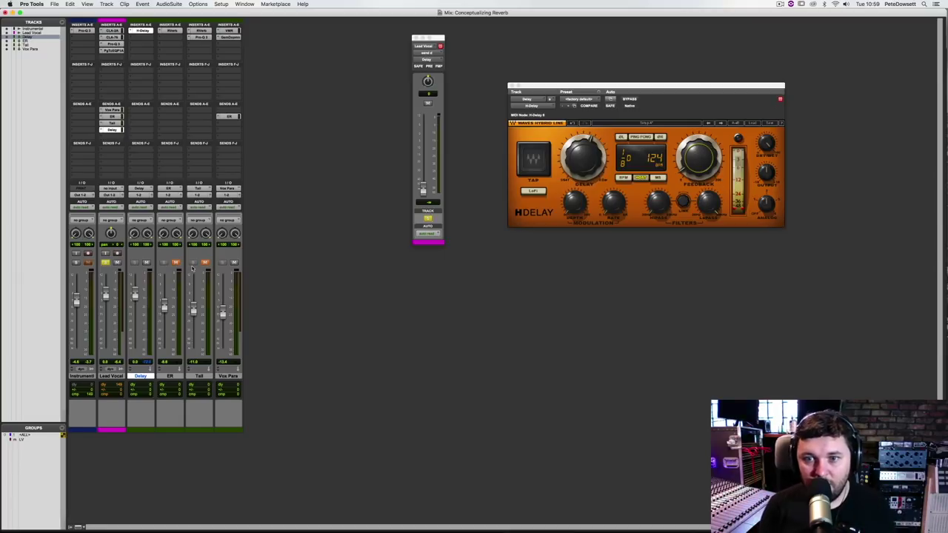
{"action": "left_click_drag", "start_coordinate": [583, 155], "coordinate": [583, 183]}
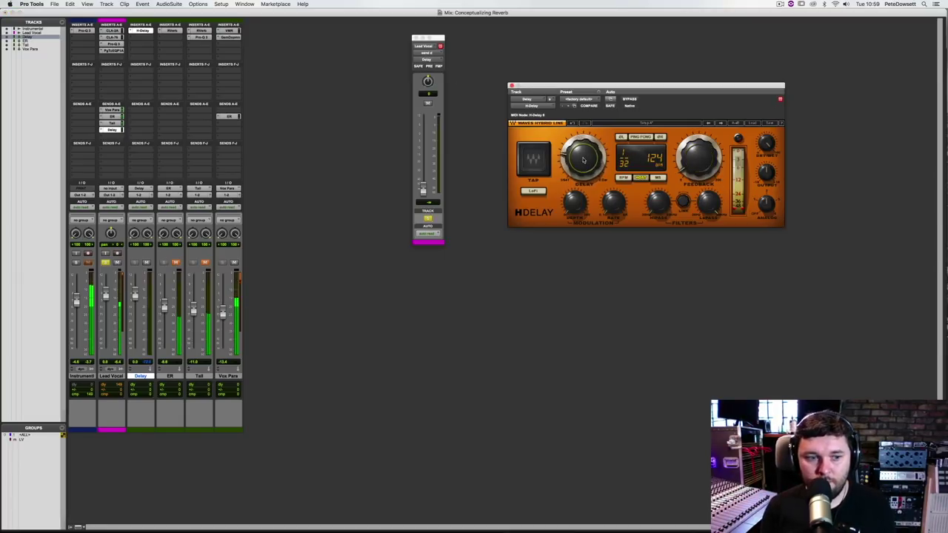
{"action": "left_click_drag", "start_coordinate": [422, 189], "coordinate": [422, 134]}
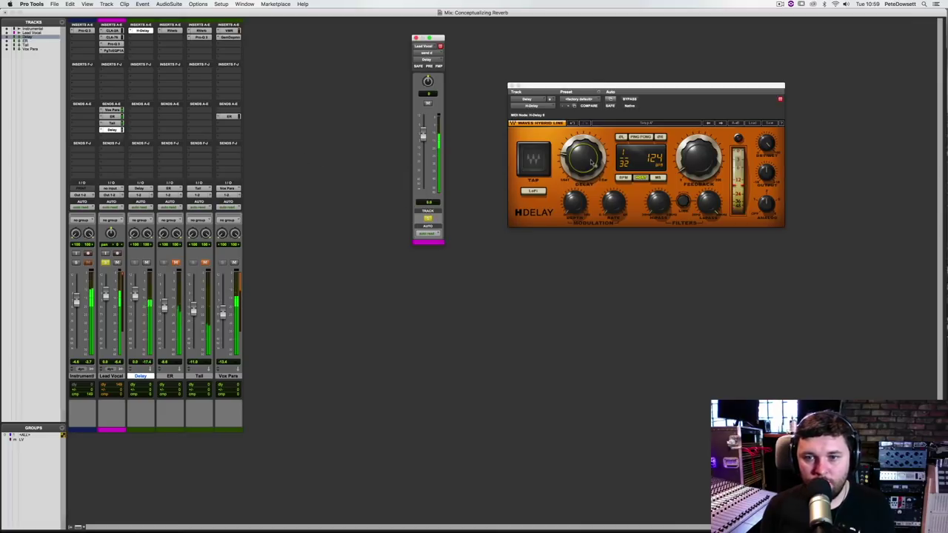
{"action": "mouse_move", "coordinate": [565, 157]}
{"action": "left_mouse_down"}
{"action": "mouse_move", "coordinate": [565, 167]}
{"action": "mouse_move", "coordinate": [565, 149]}
{"action": "left_mouse_up"}
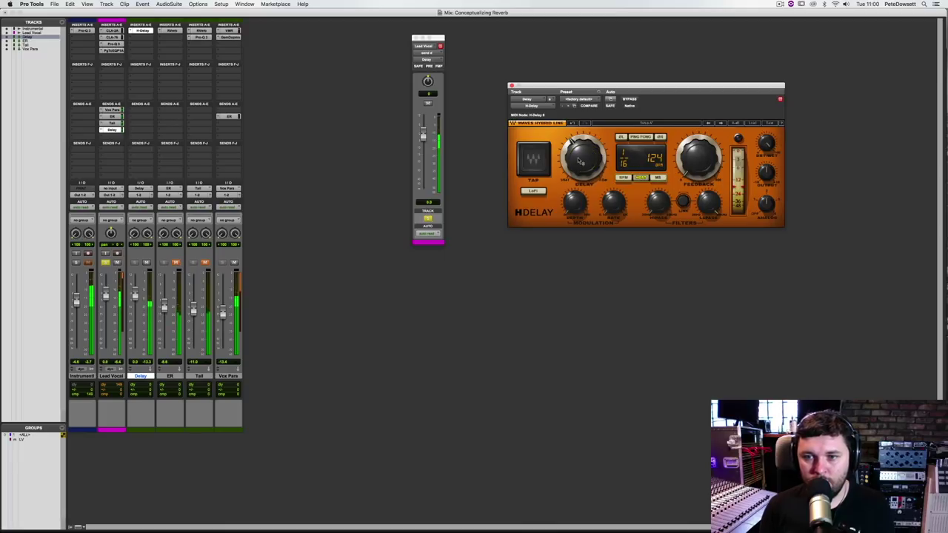
Switch H-Delay from tempo sync to milliseconds and set the delay time to 100 ms
{"action": "left_click", "coordinate": [624, 179]}
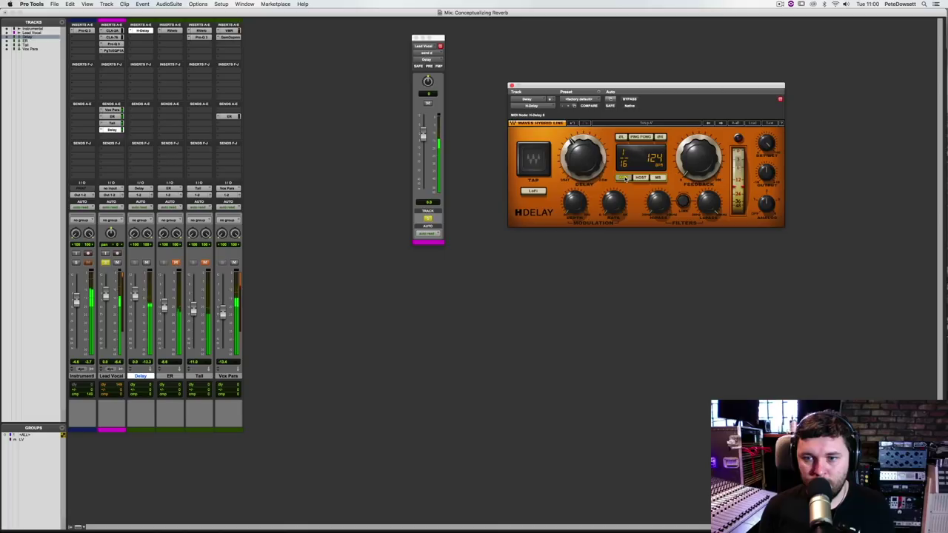
{"action": "left_click", "coordinate": [624, 179]}
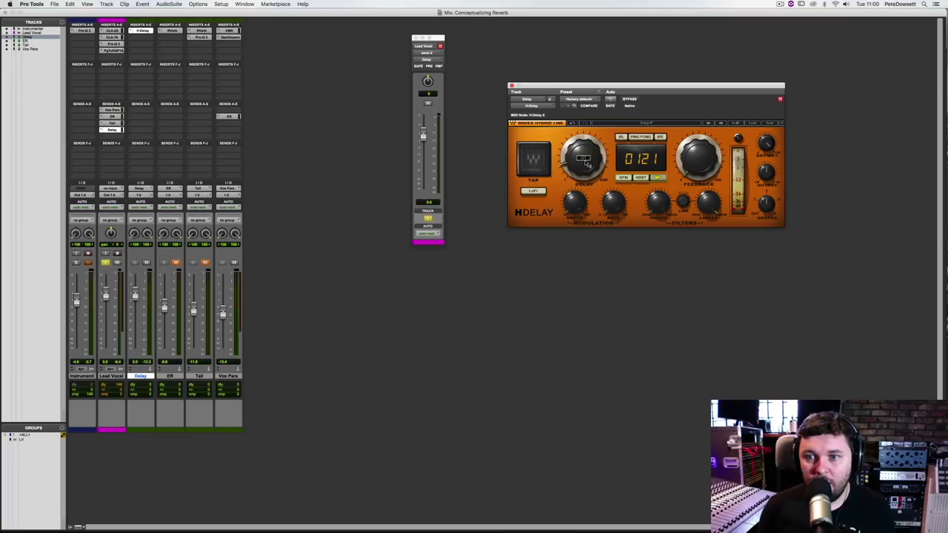
{"action": "left_click_drag", "start_coordinate": [583, 157], "coordinate": [584, 162]}
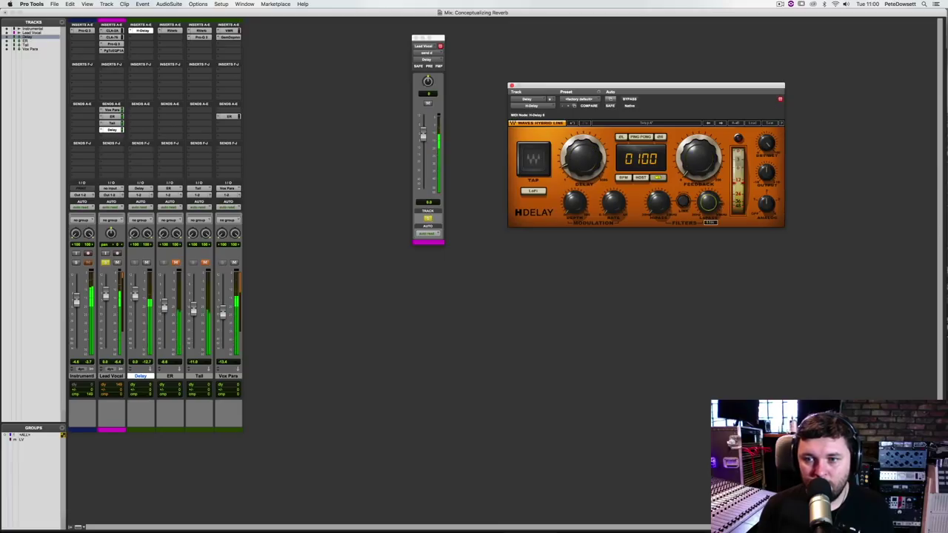
Adjust the Hi-pass, Lo-pass, modulation Rate and Depth of the repeats, and enable LoFi
{"action": "left_click", "coordinate": [663, 205]}
{"action": "left_click_drag", "start_coordinate": [663, 205], "coordinate": [662, 224]}
{"action": "left_click_drag", "start_coordinate": [708, 202], "coordinate": [708, 194]}
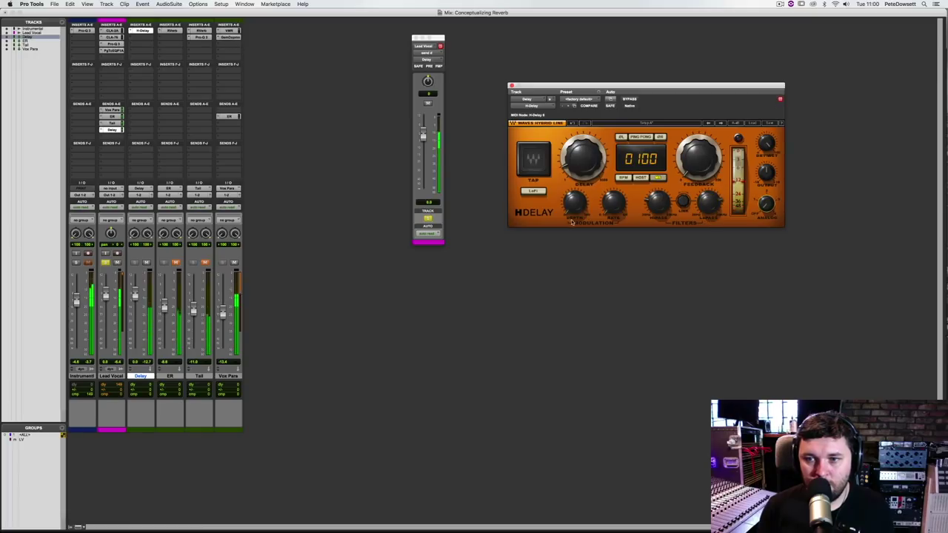
{"action": "left_click_drag", "start_coordinate": [613, 203], "coordinate": [613, 201]}
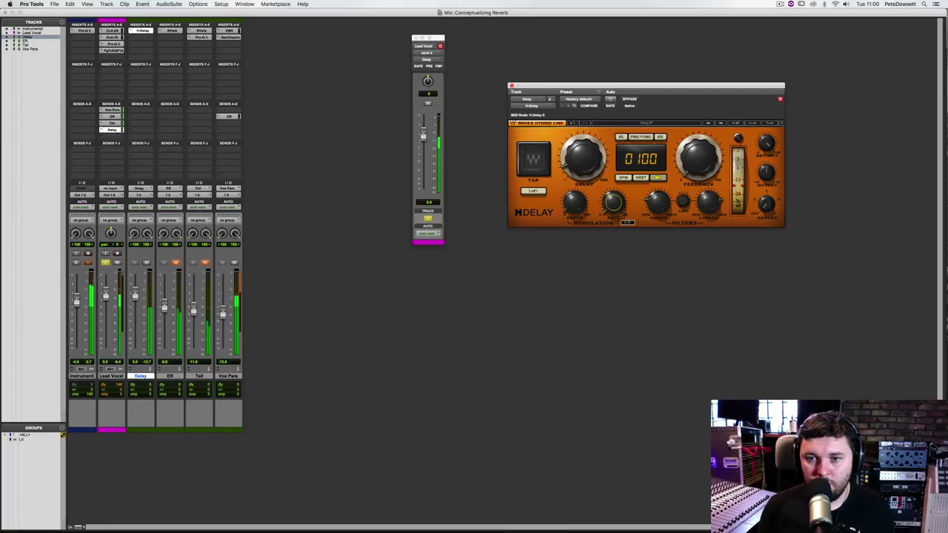
{"action": "left_click", "coordinate": [575, 203]}
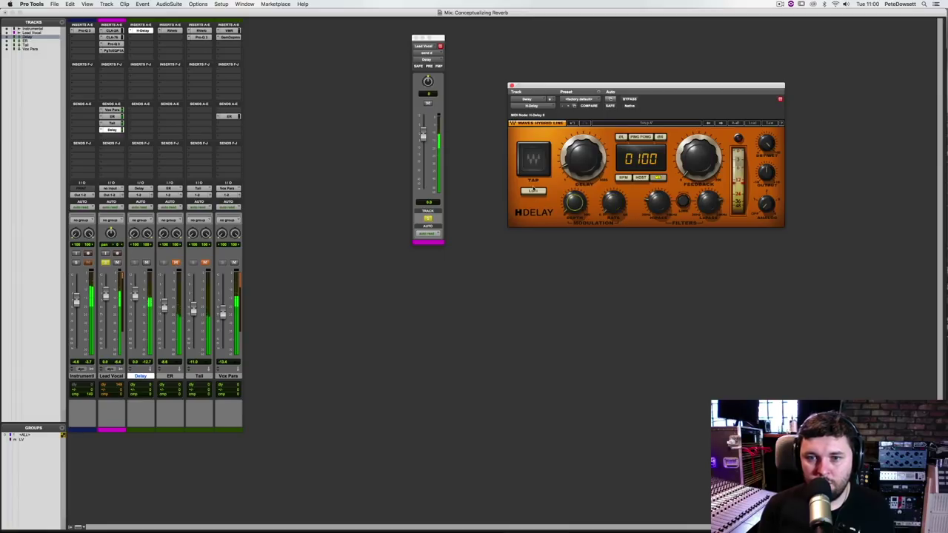
{"action": "left_click", "coordinate": [532, 190]}
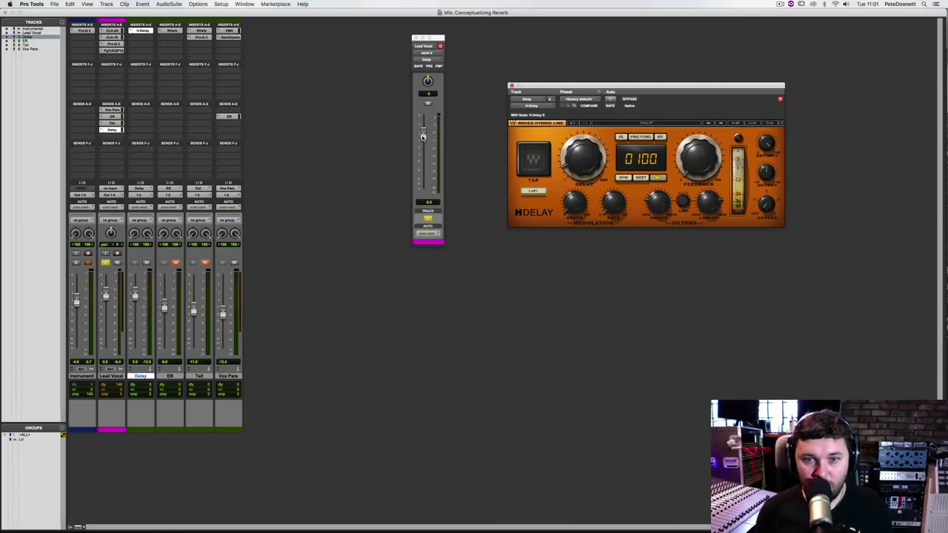
Lower Lead Vocal's Delay send, then compare the Delay and ER auxes by toggling their mutes
{"action": "left_click_drag", "start_coordinate": [422, 135], "coordinate": [422, 153]}
{"action": "left_click", "coordinate": [147, 263]}
{"action": "left_click", "coordinate": [144, 375]}
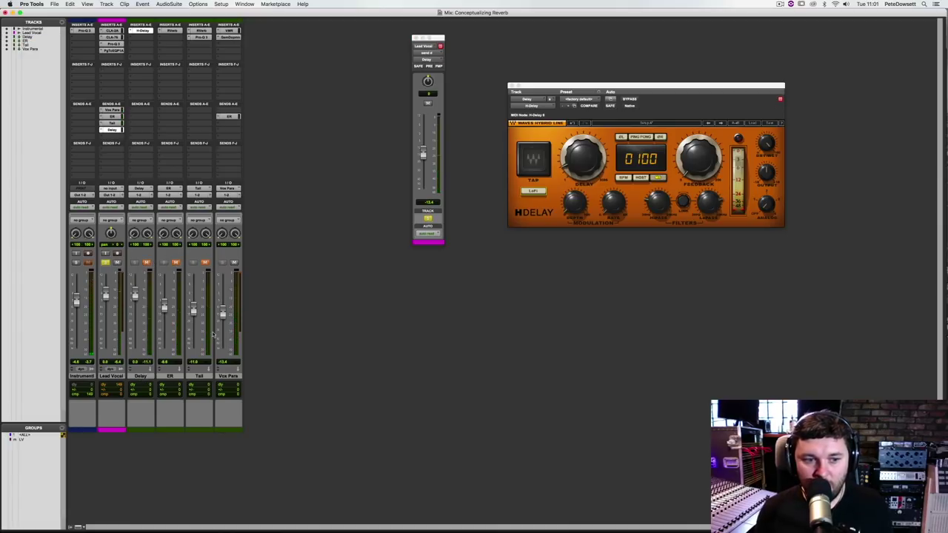
{"action": "left_click", "coordinate": [176, 263]}
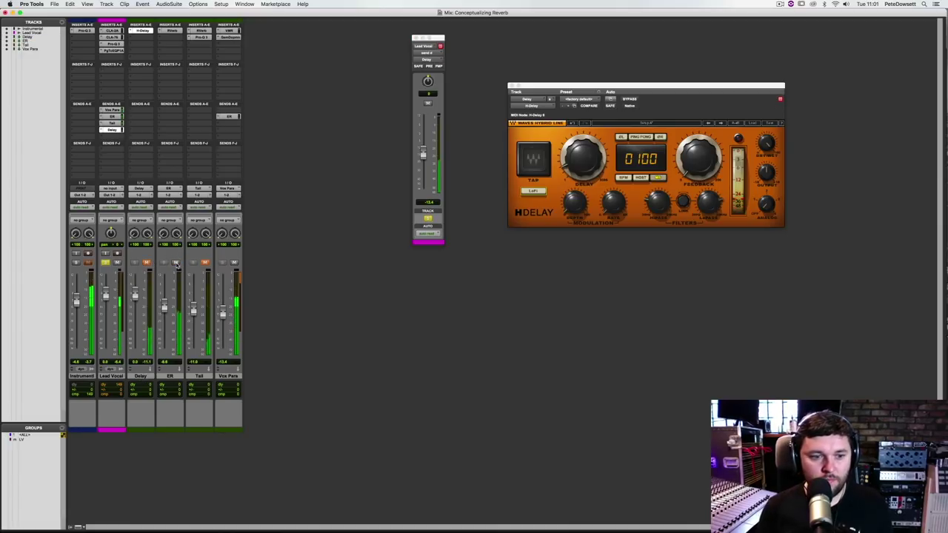
{"action": "left_click", "coordinate": [175, 263]}
{"action": "left_click", "coordinate": [148, 264]}
Pull the Delay aux down to about -8.9 dB, compare against ER, and unsolo Lead Vocal
{"action": "left_click_drag", "start_coordinate": [135, 295], "coordinate": [134, 302]}
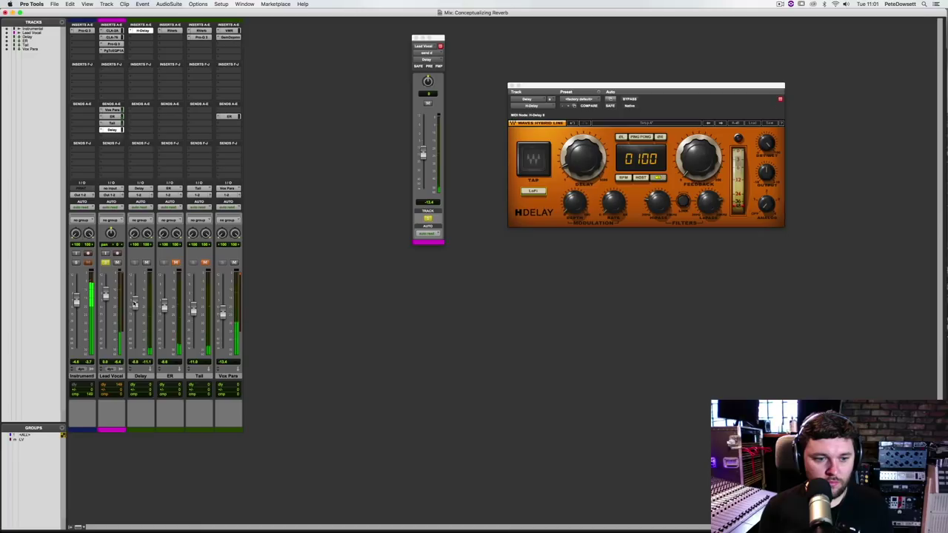
{"action": "left_click", "coordinate": [146, 264]}
{"action": "left_click", "coordinate": [176, 263]}
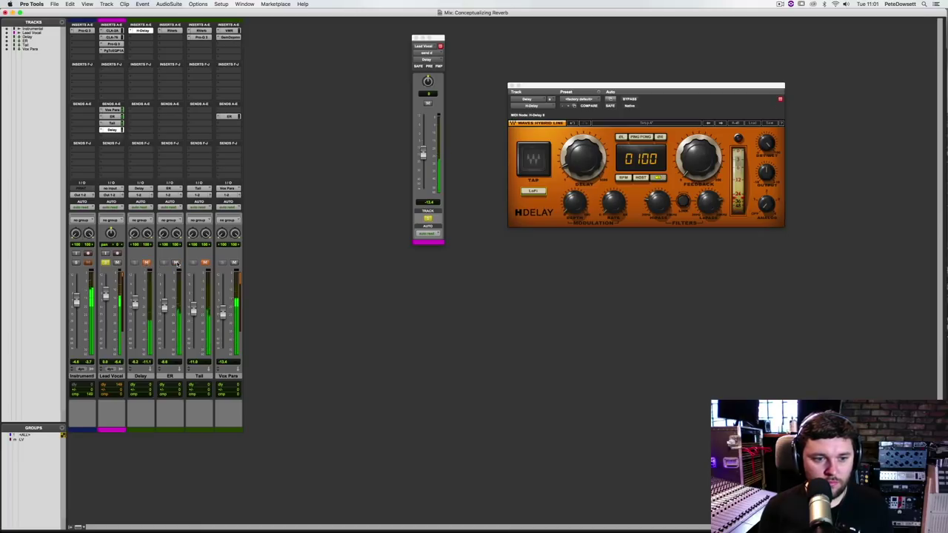
{"action": "left_click", "coordinate": [176, 263]}
{"action": "left_click", "coordinate": [146, 264]}
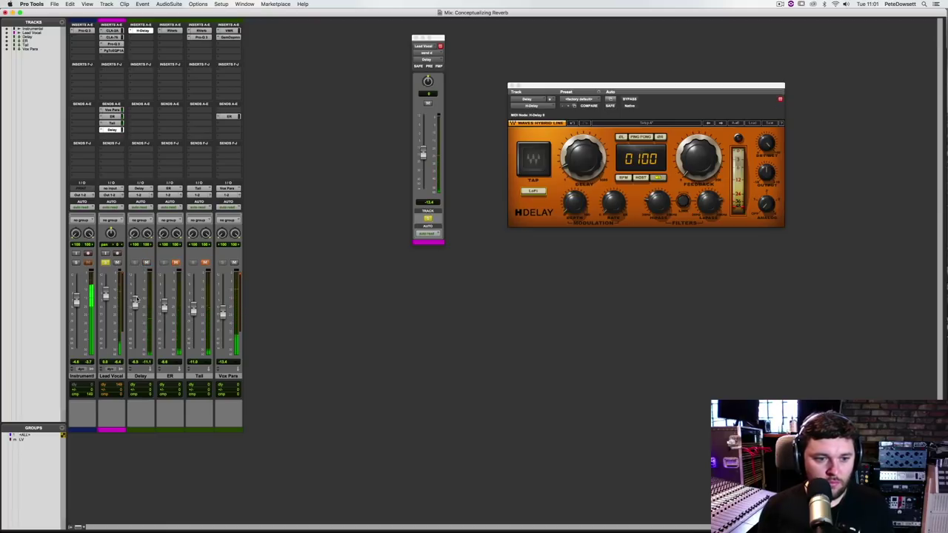
{"action": "left_click", "coordinate": [105, 263]}
{"action": "mouse_move", "coordinate": [135, 303]}
{"action": "left_mouse_down"}
{"action": "mouse_move", "coordinate": [135, 348]}
{"action": "mouse_move", "coordinate": [136, 311]}
{"action": "left_mouse_up"}
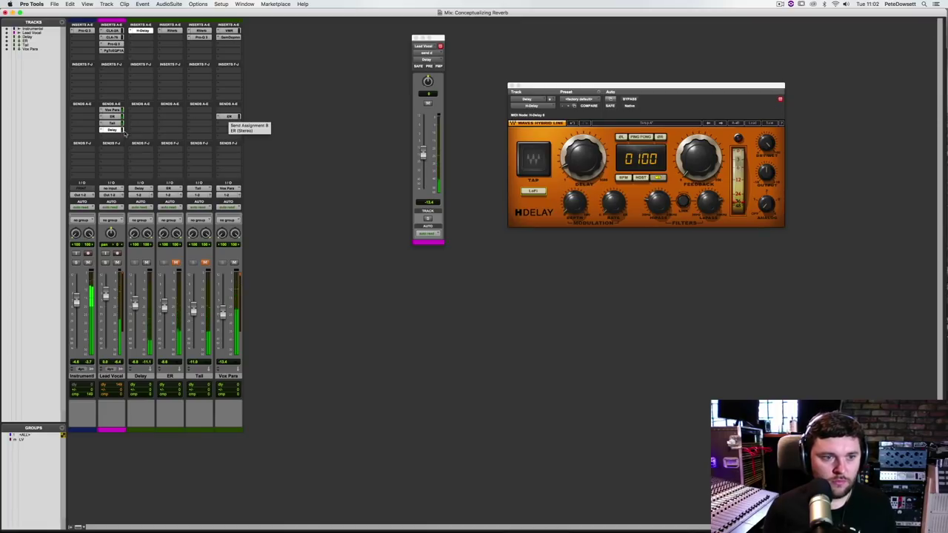
Copy the Delay send onto Vox Para and set it low, around -20.1 dB
{"action": "left_click_drag", "start_coordinate": [229, 117], "coordinate": [233, 134]}
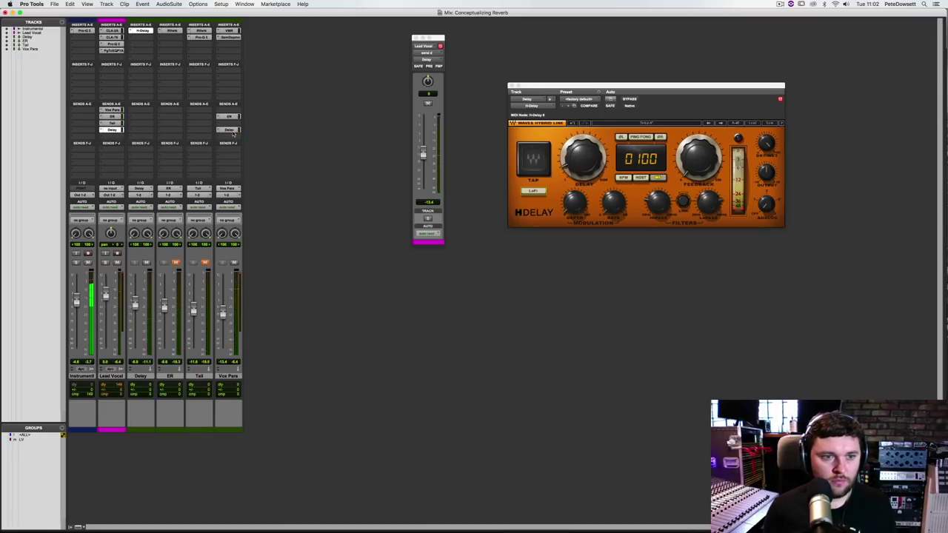
{"action": "left_click", "coordinate": [234, 131]}
{"action": "left_click_drag", "start_coordinate": [422, 153], "coordinate": [422, 170]}
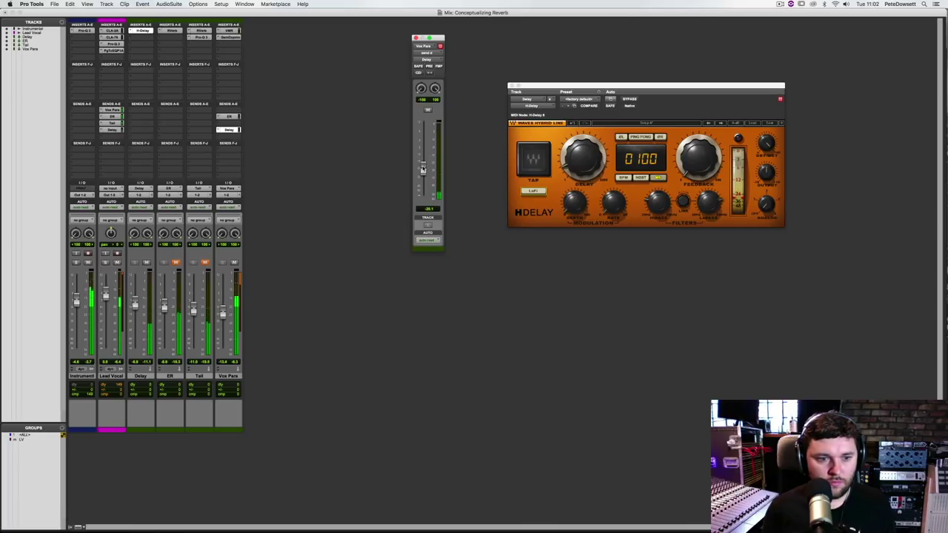
{"action": "left_click", "coordinate": [149, 317]}
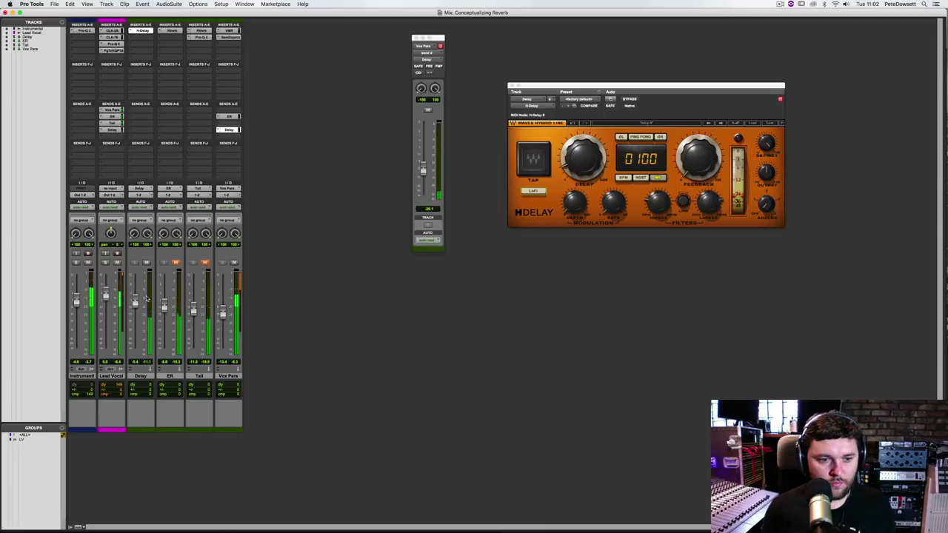
Compare Delay and ER by swapping their mutes, then trim the Delay aux to -6.2 dB
{"action": "left_click", "coordinate": [146, 262]}
{"action": "left_click", "coordinate": [175, 263]}
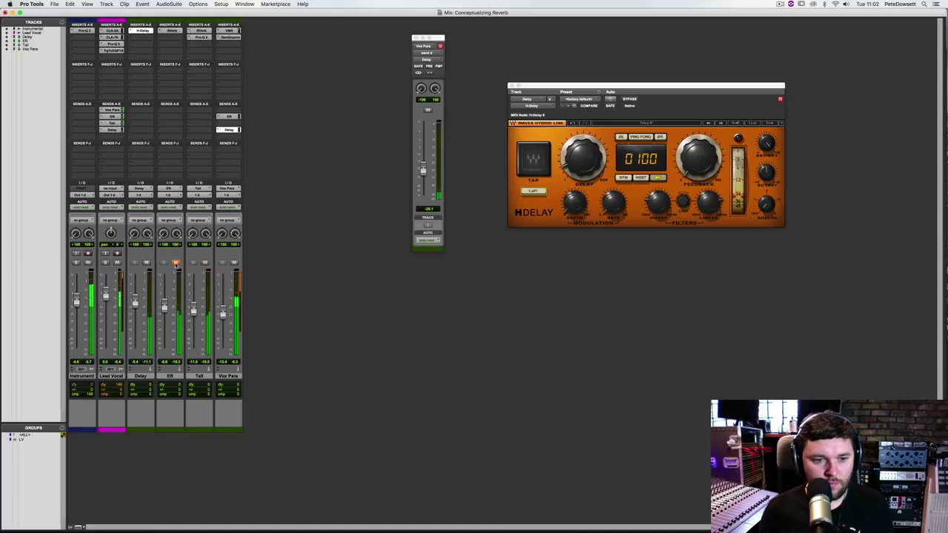
{"action": "left_click", "coordinate": [146, 262]}
{"action": "left_click", "coordinate": [175, 263]}
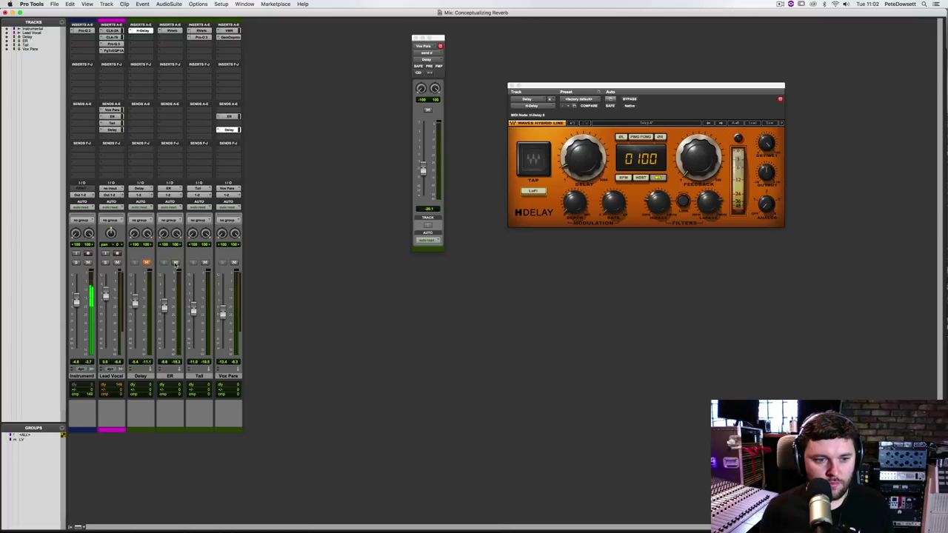
{"action": "left_click", "coordinate": [176, 262]}
{"action": "left_click", "coordinate": [146, 263]}
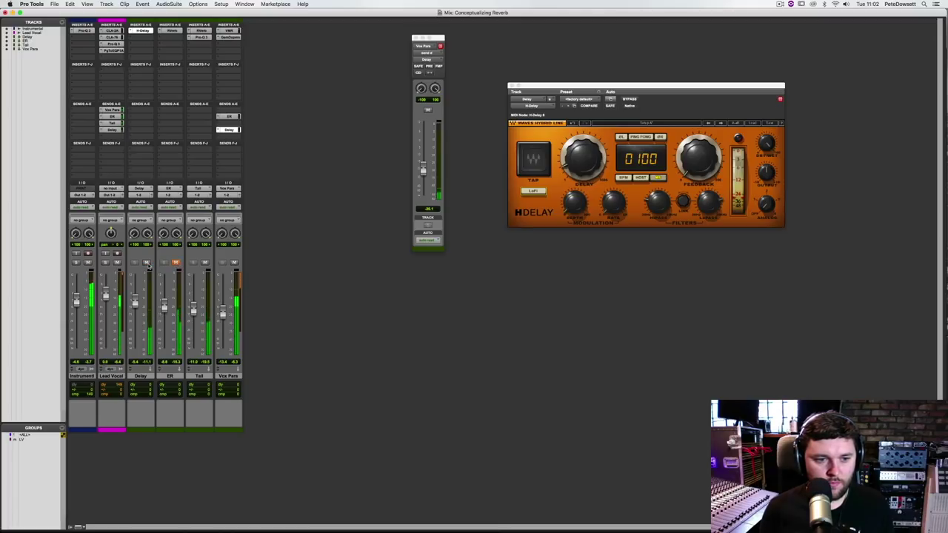
{"action": "left_click_drag", "start_coordinate": [135, 301], "coordinate": [135, 303]}
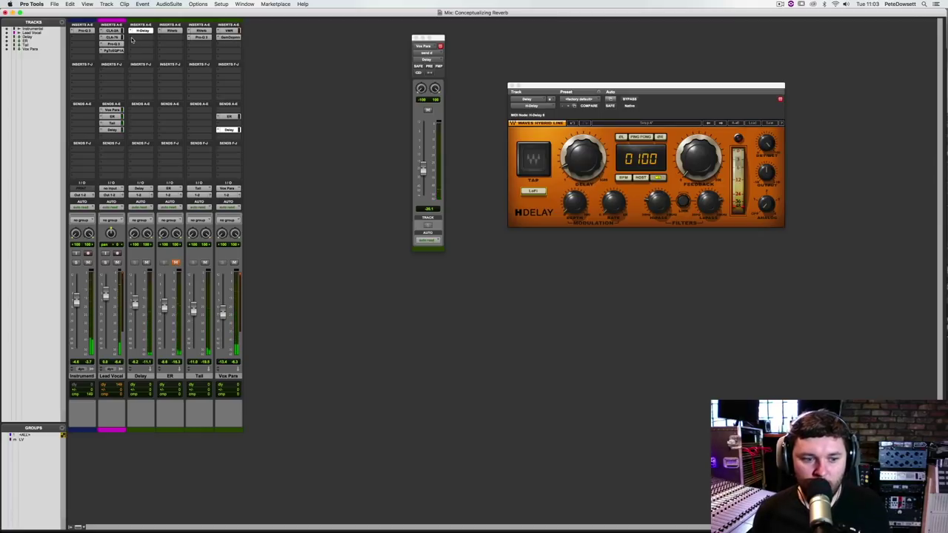
Insert FabFilter Pro-Q 3 on the Delay aux after H-Delay
{"action": "left_click", "coordinate": [132, 39]}
{"action": "mouse_move", "coordinate": [159, 37]}
{"action": "mouse_move", "coordinate": [234, 40]}
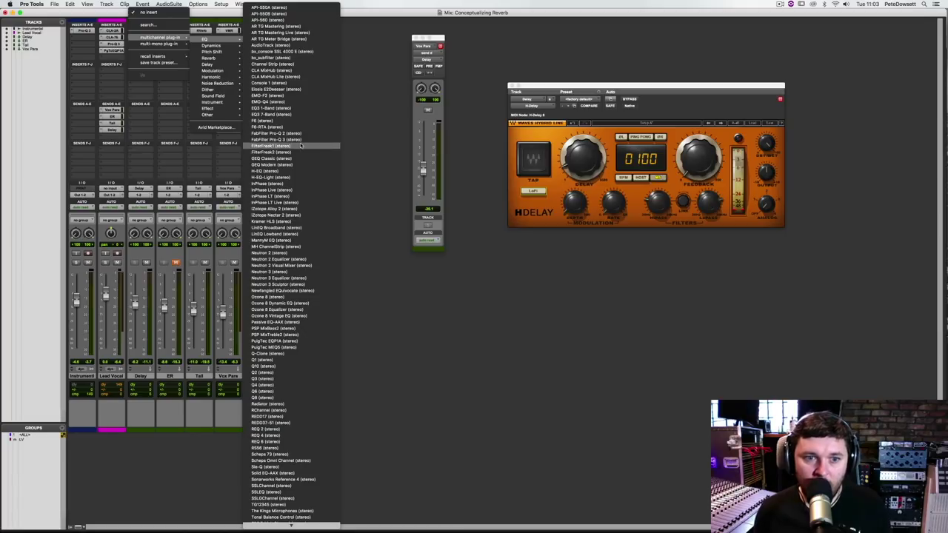
{"action": "key", "text": "Escape"}
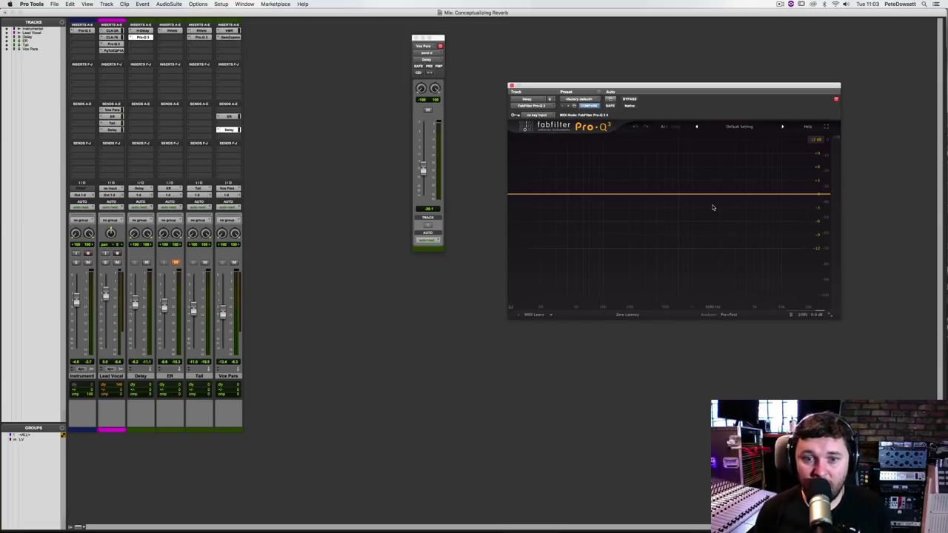
During playback, pull a Pro-Q 3 bell band into a broad midrange dip and A/B it with Bypass
{"action": "key", "text": "space"}
{"action": "left_click_drag", "start_coordinate": [717, 194], "coordinate": [747, 220]}
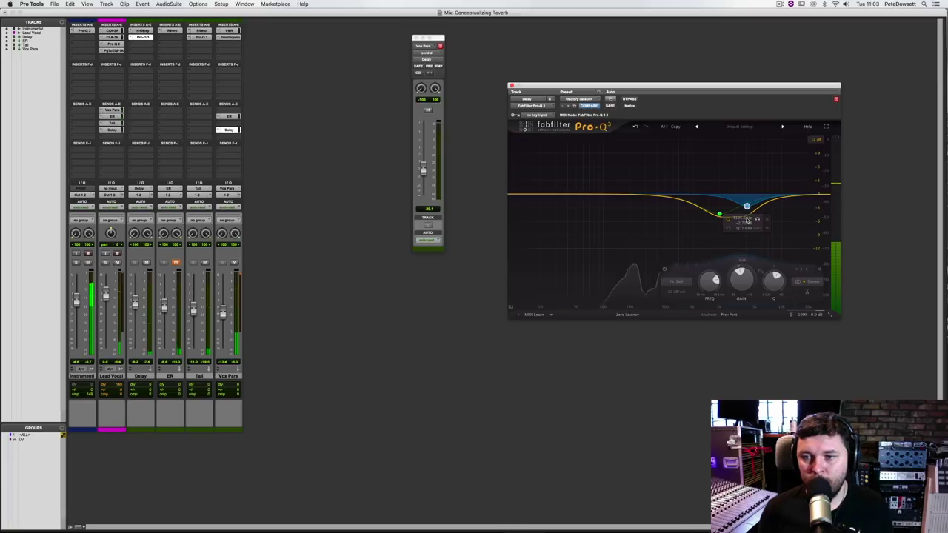
{"action": "left_click", "coordinate": [628, 102]}
{"action": "left_click", "coordinate": [628, 103]}
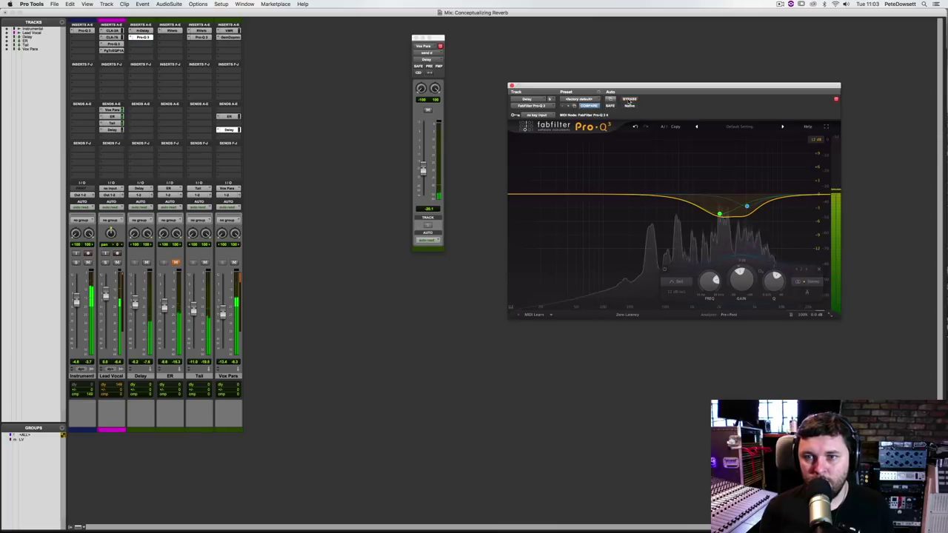